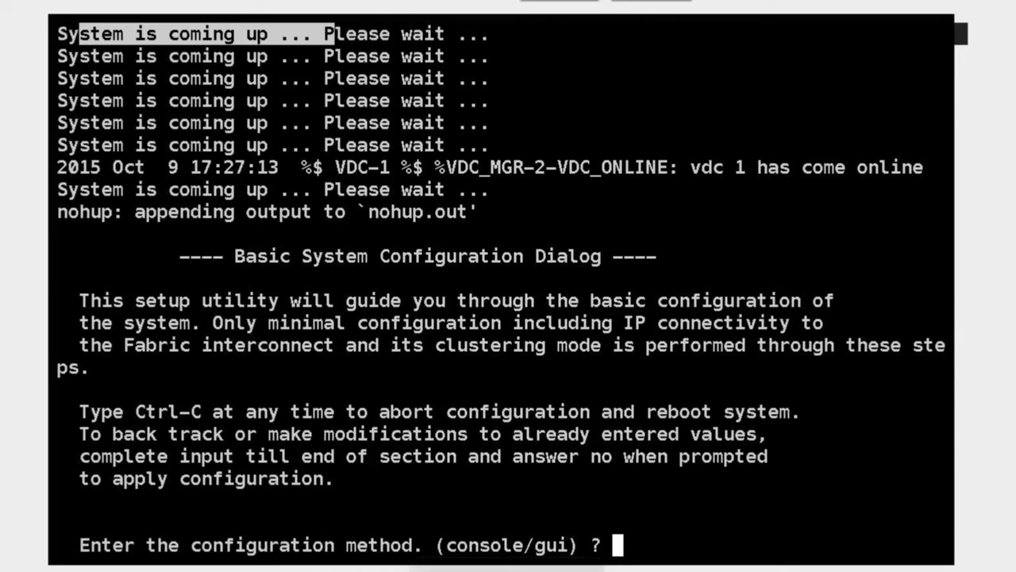
Select 'console' as the configuration method
left_click_drag(477, 549, 557, 550)
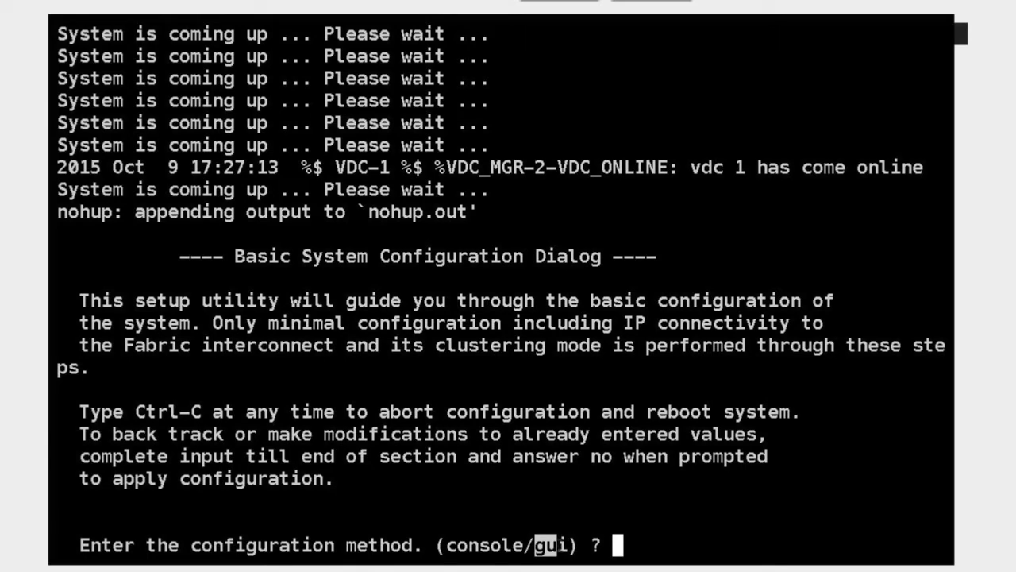
left_click_drag(447, 546, 518, 546)
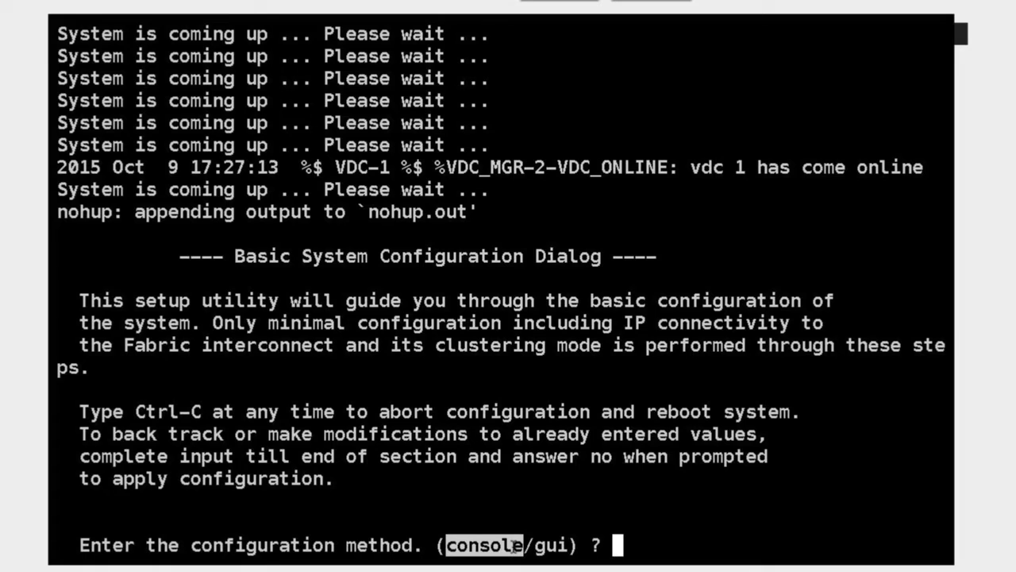
type("console")
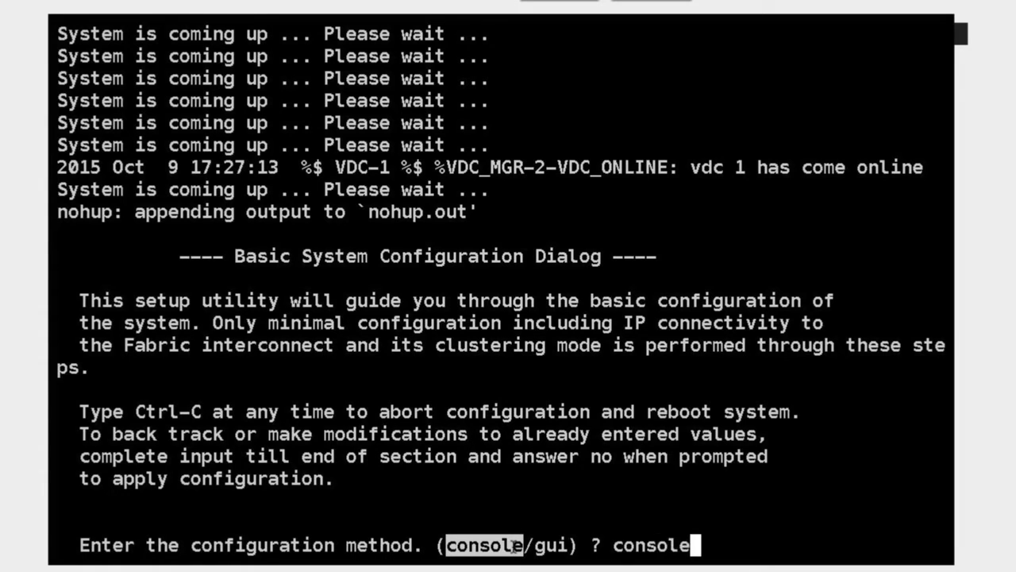
key("Return")
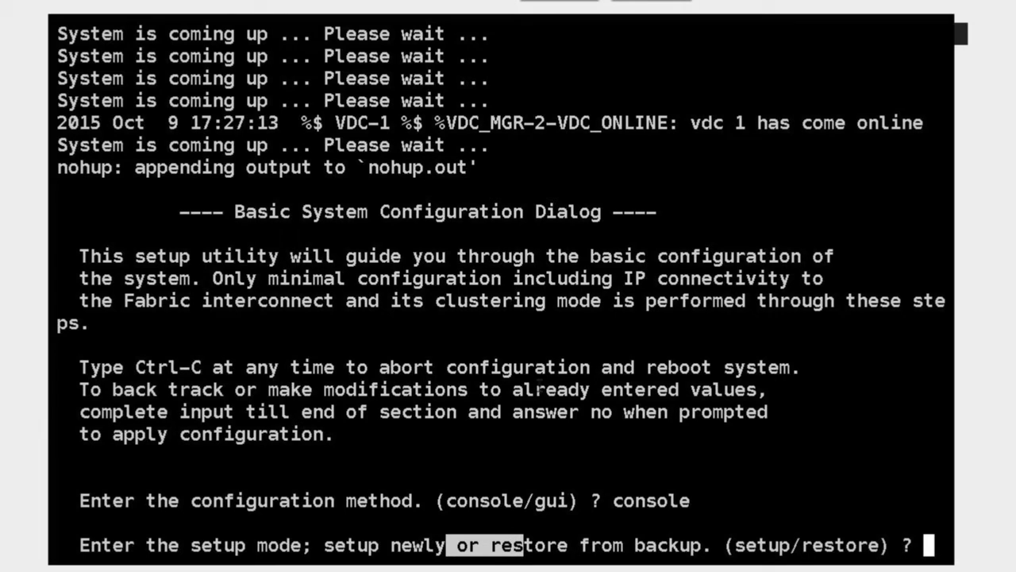
left_click(540, 388)
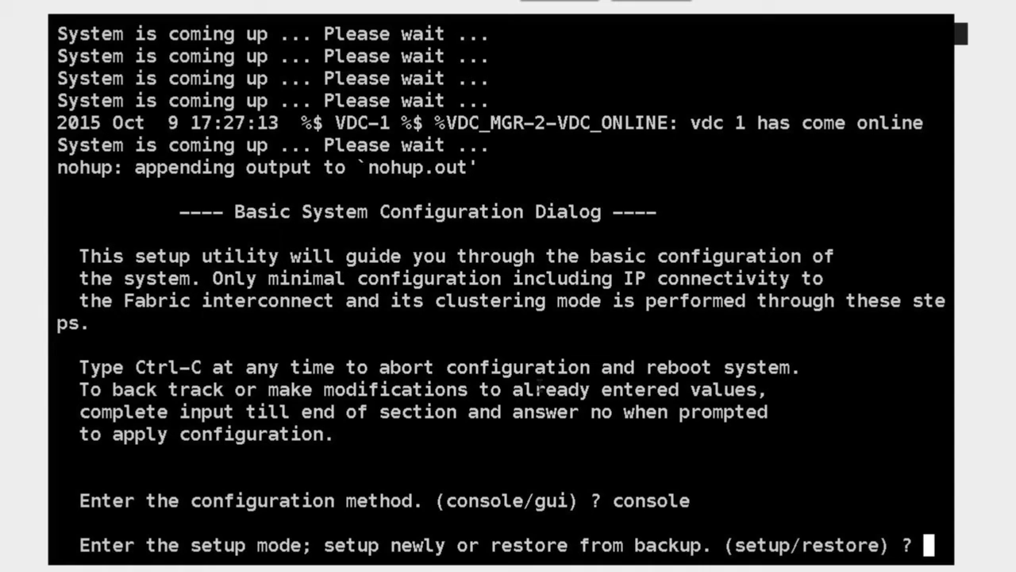
Choose 'setup' mode to configure a new fabric interconnect
left_click_drag(735, 545, 781, 546)
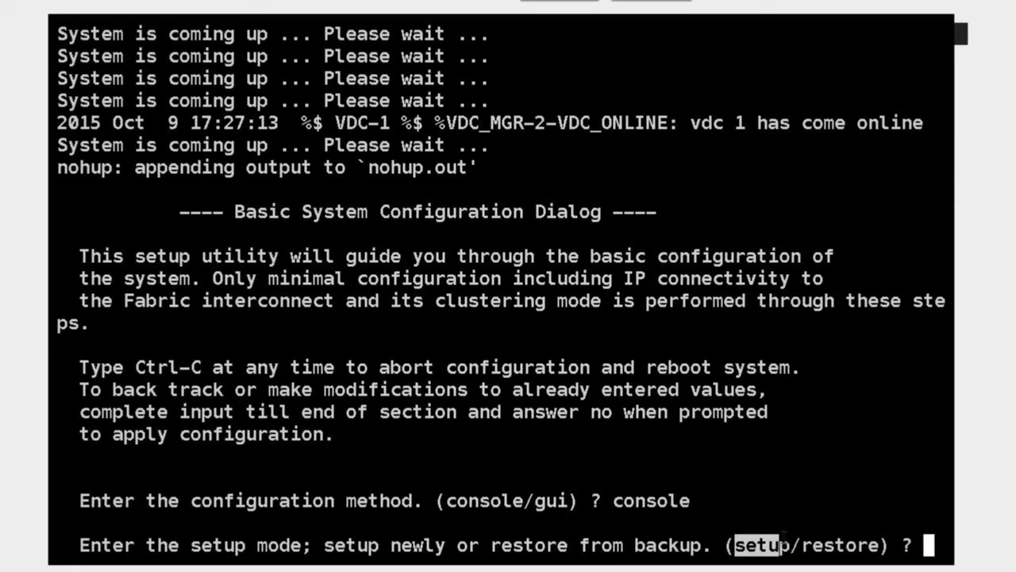
type("setup")
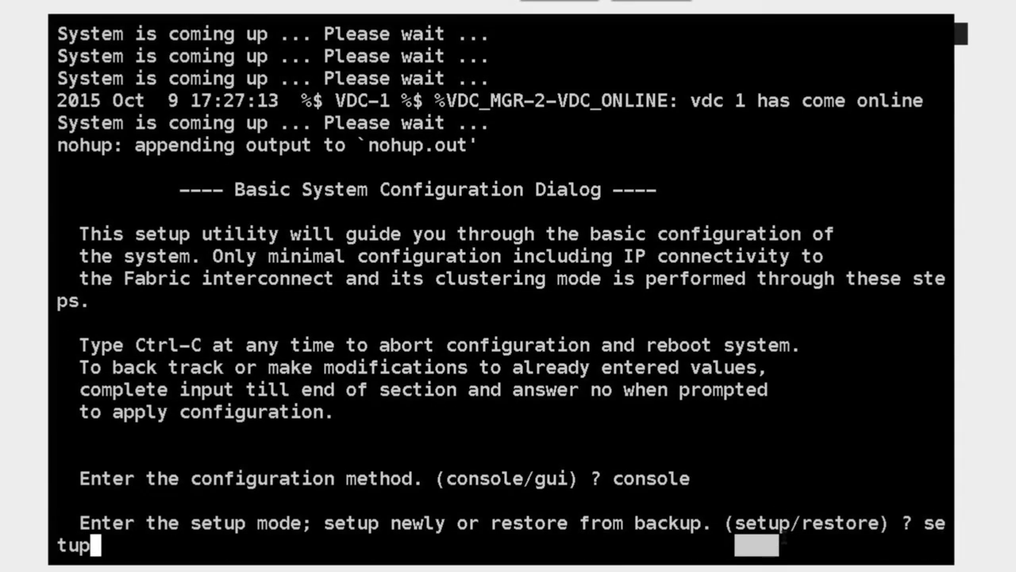
key("Return")
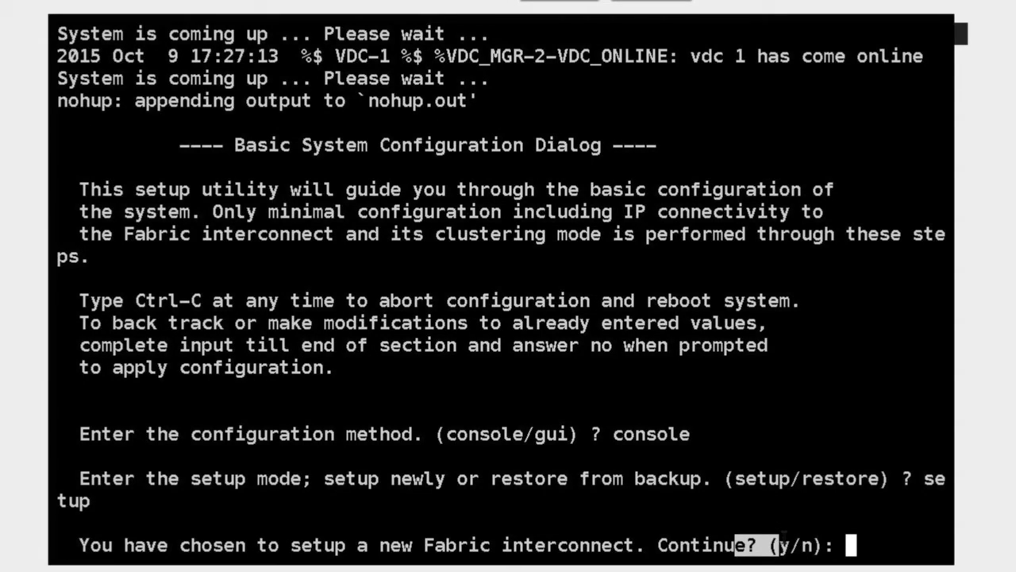
Continue the new setup and decline strong-password enforcement
type("y")
key("Return")
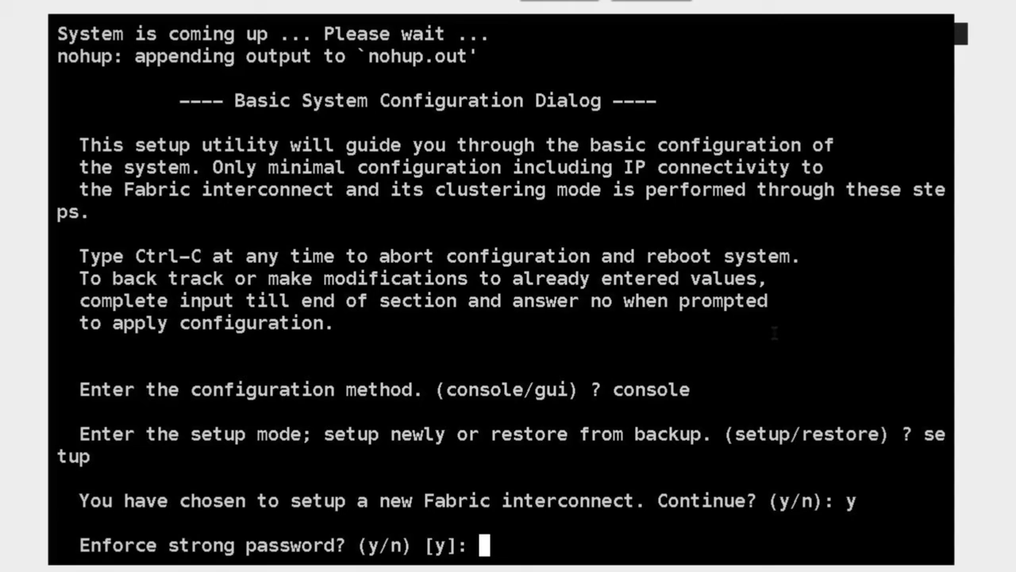
type("n")
key("Return")
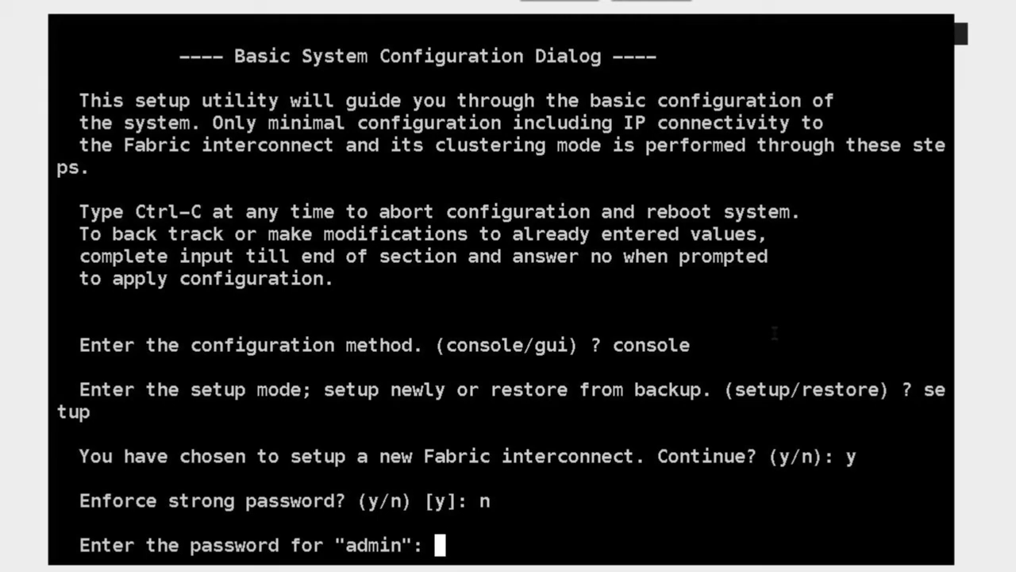
Enter and confirm the admin password, then answer 'yes' to cluster membership
key("Return")
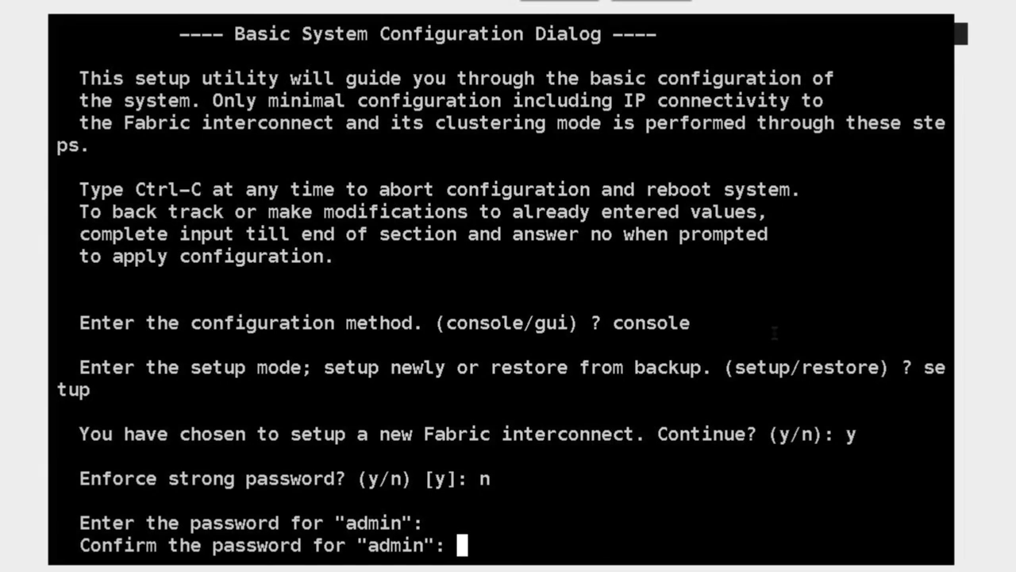
key("Return")
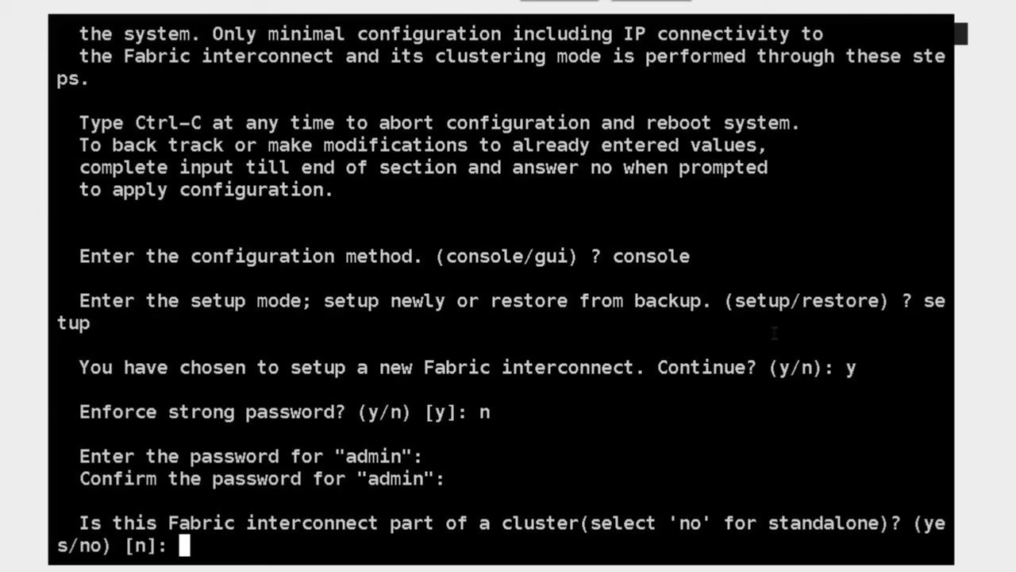
type("yes")
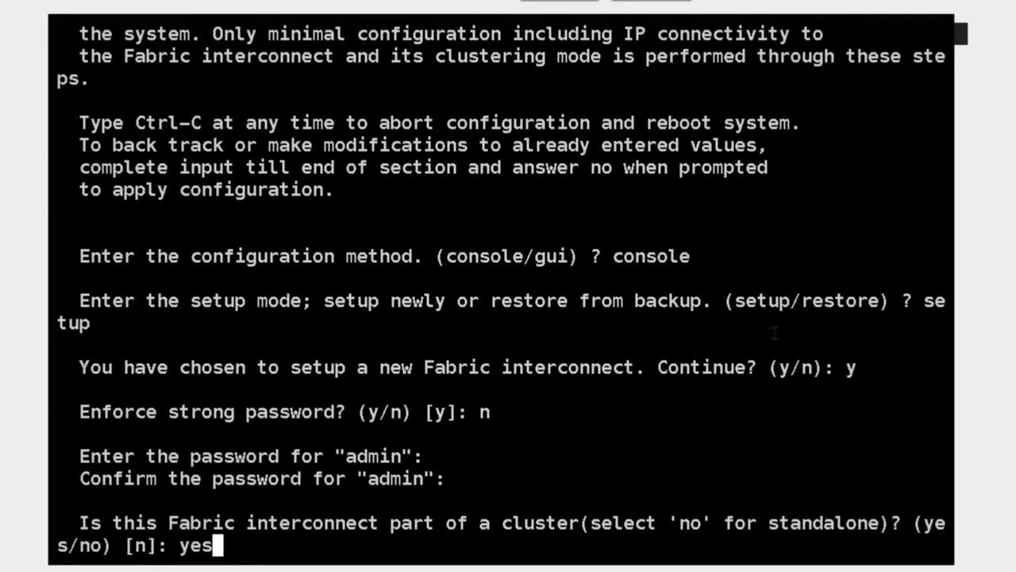
key("Return")
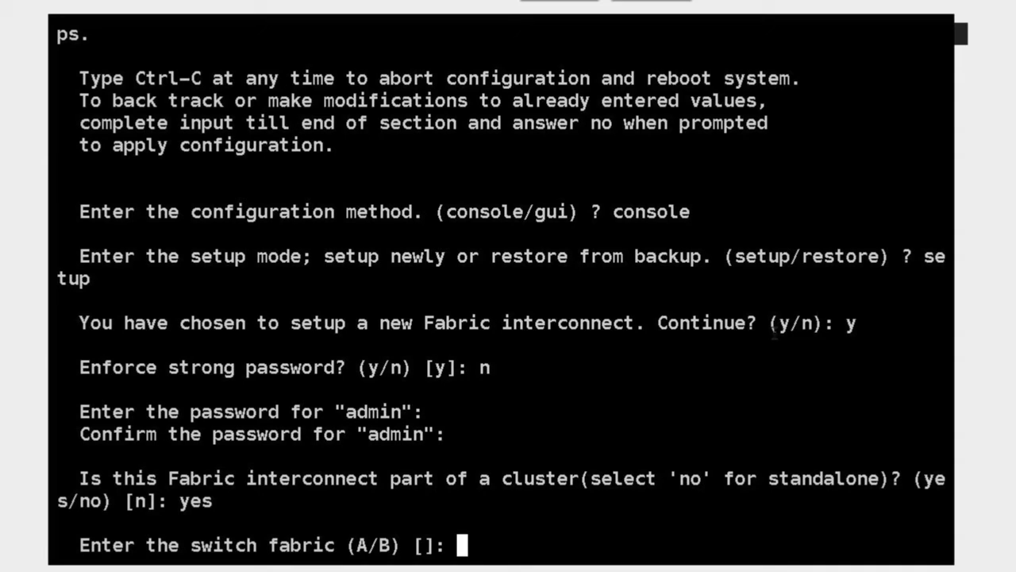
Assign this interconnect to fabric A with system name S6200
type("A")
key("Return")
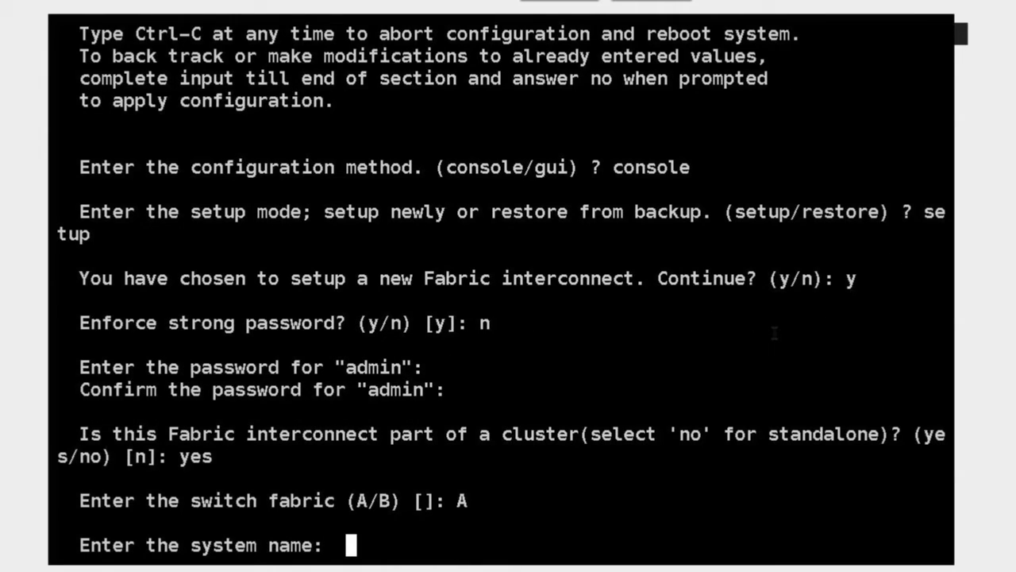
type("S6200")
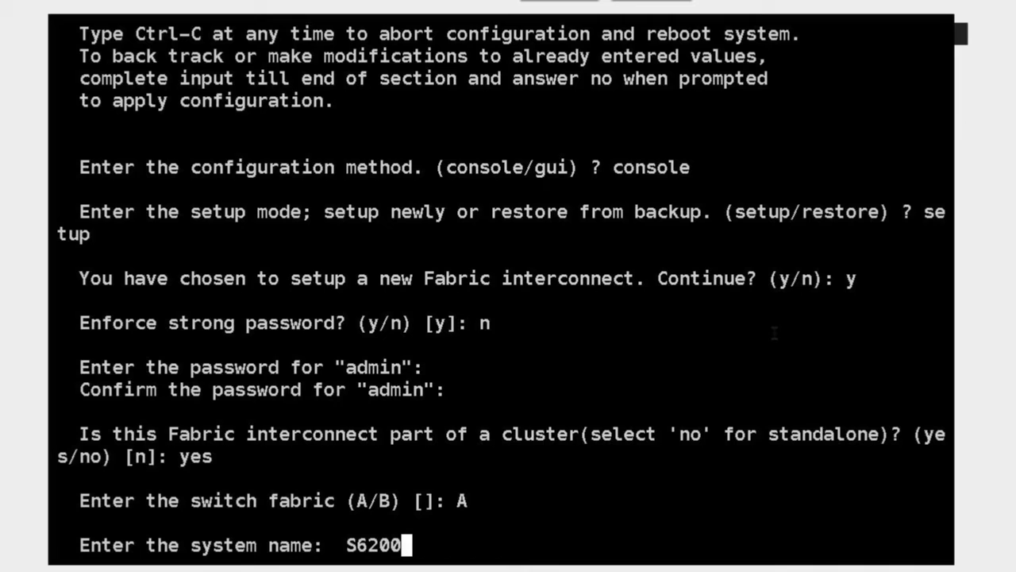
key("Return")
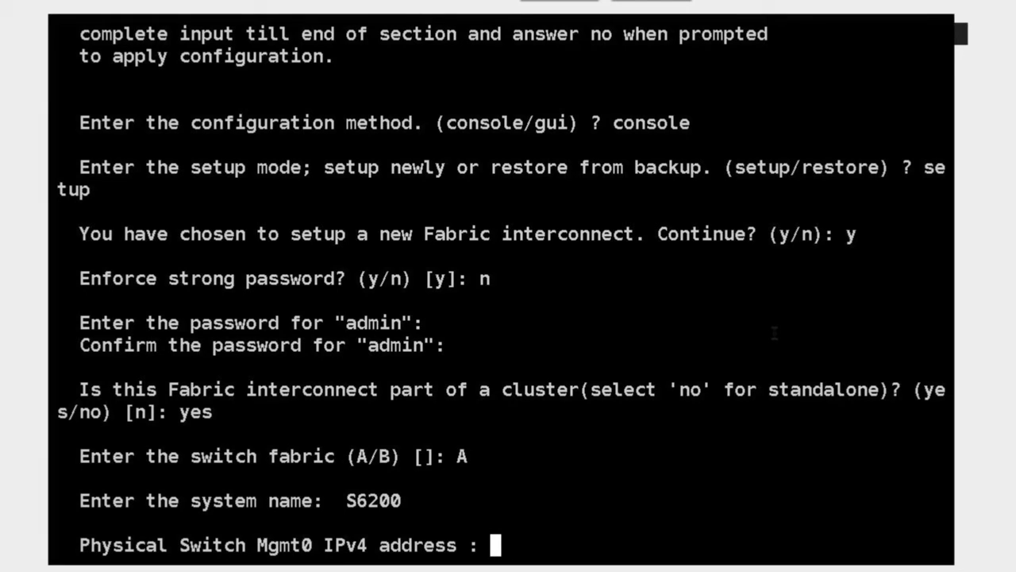
Set management IP 192.168.10.101, netmask 255.255.255.0 and gateway 192.168.10.254
type("192.160")
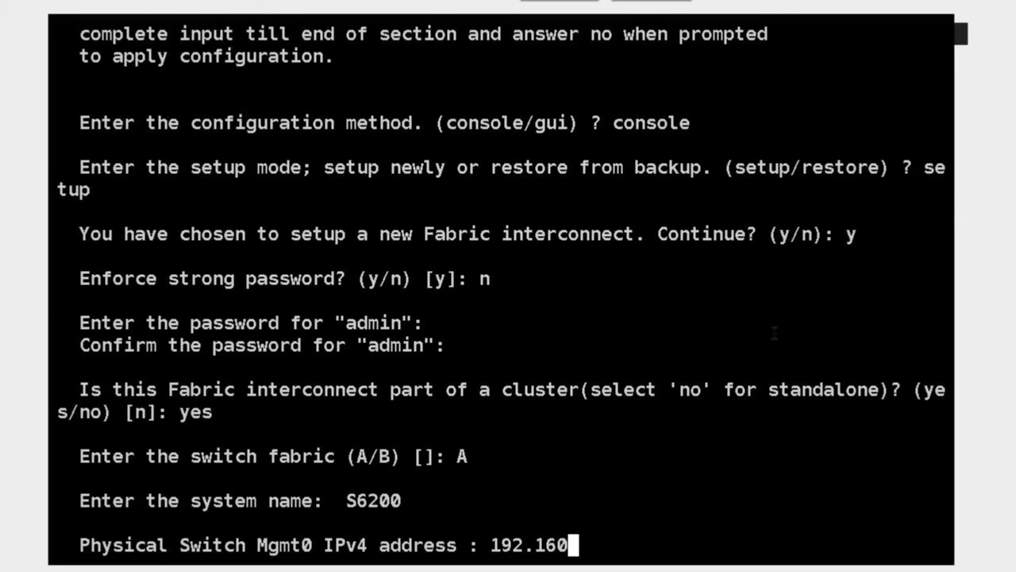
key("BackSpace")
type("8.10.101")
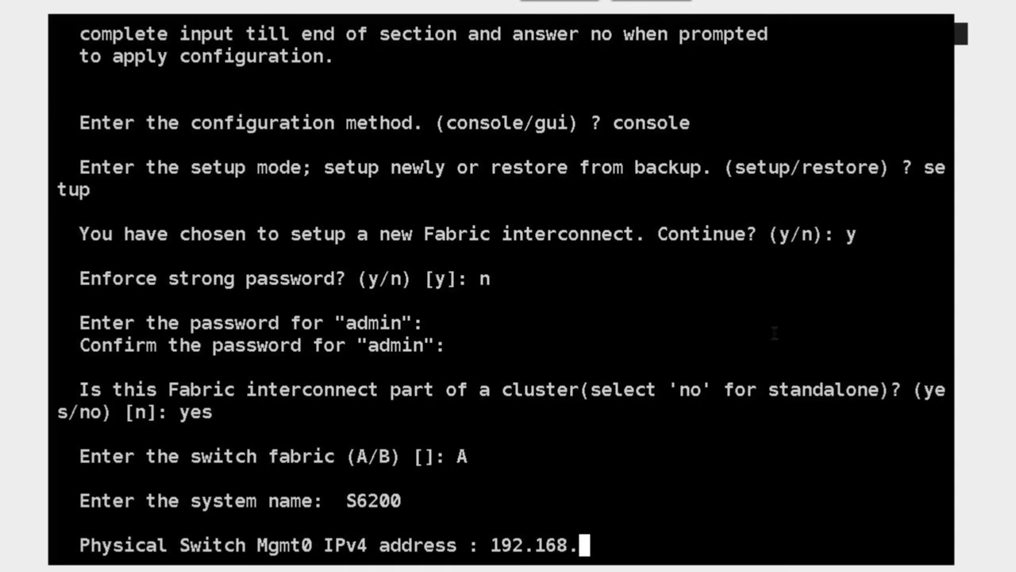
key("Return")
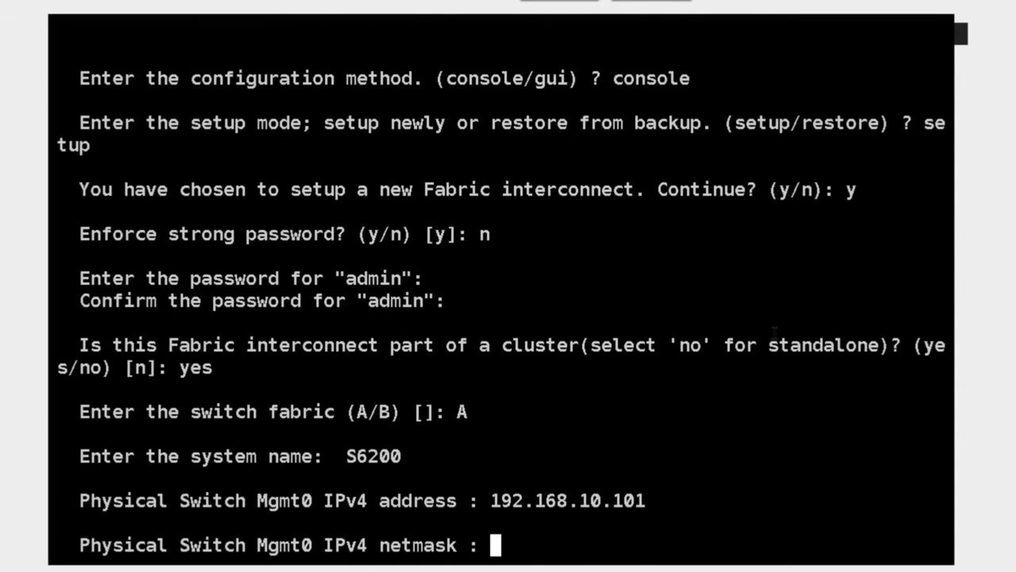
type("255.255.")
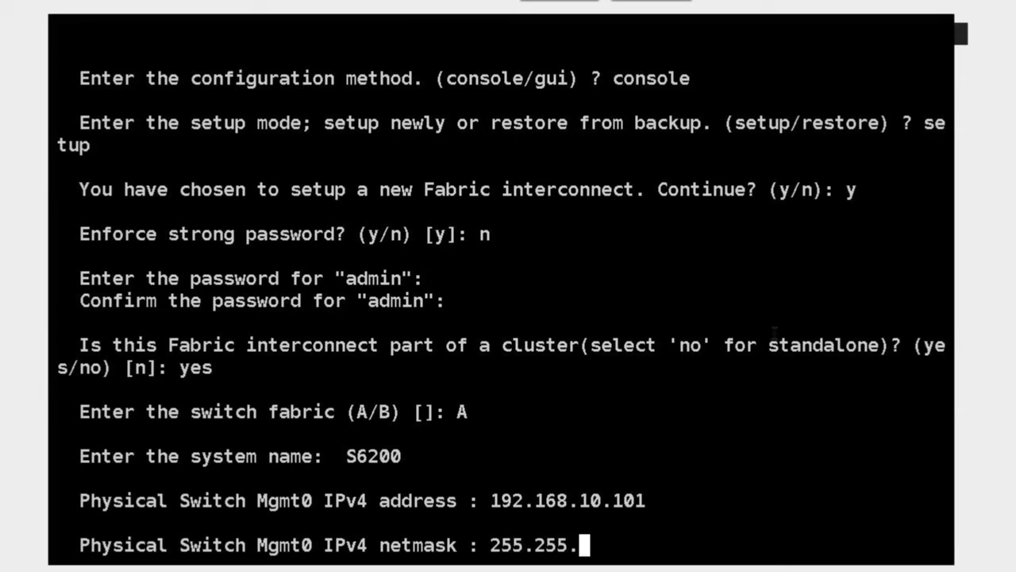
type("255.0")
key("Return")
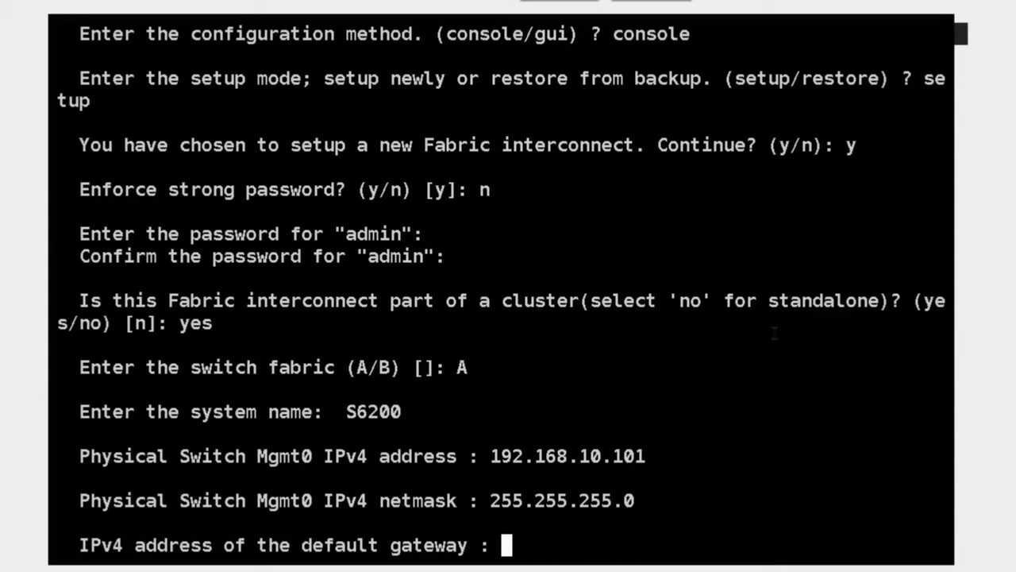
type("192.16")
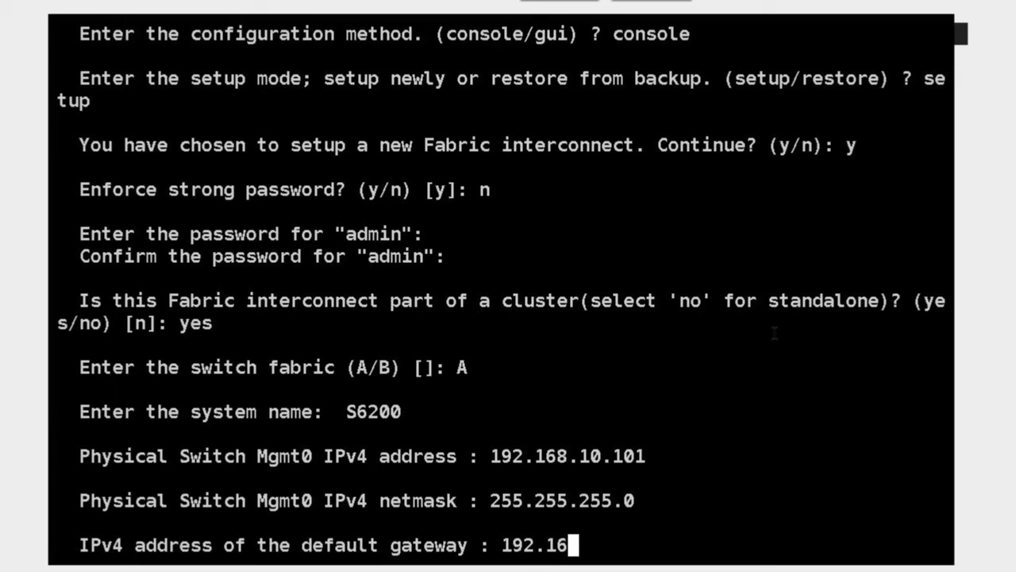
type("8.10.254")
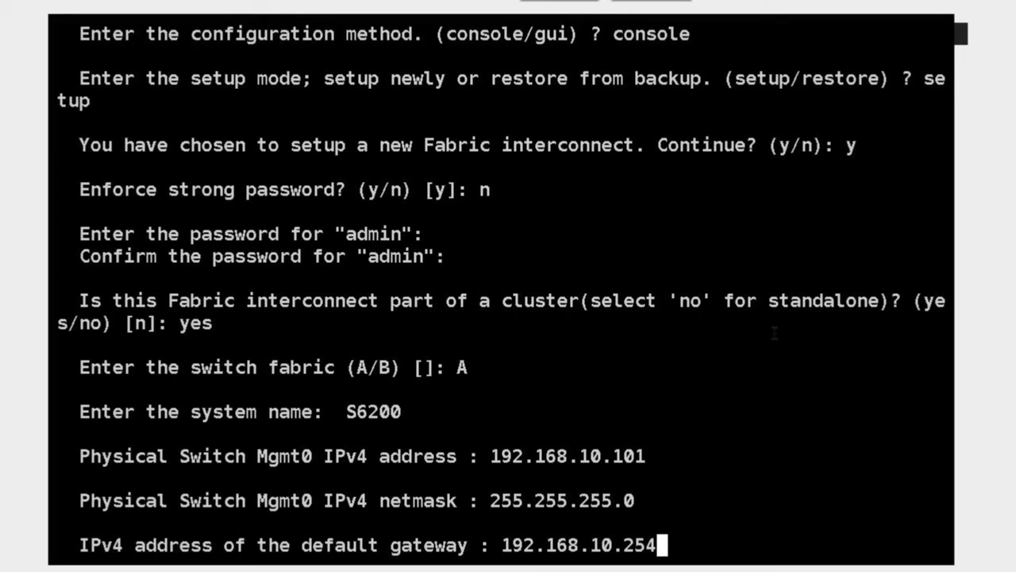
key("Return")
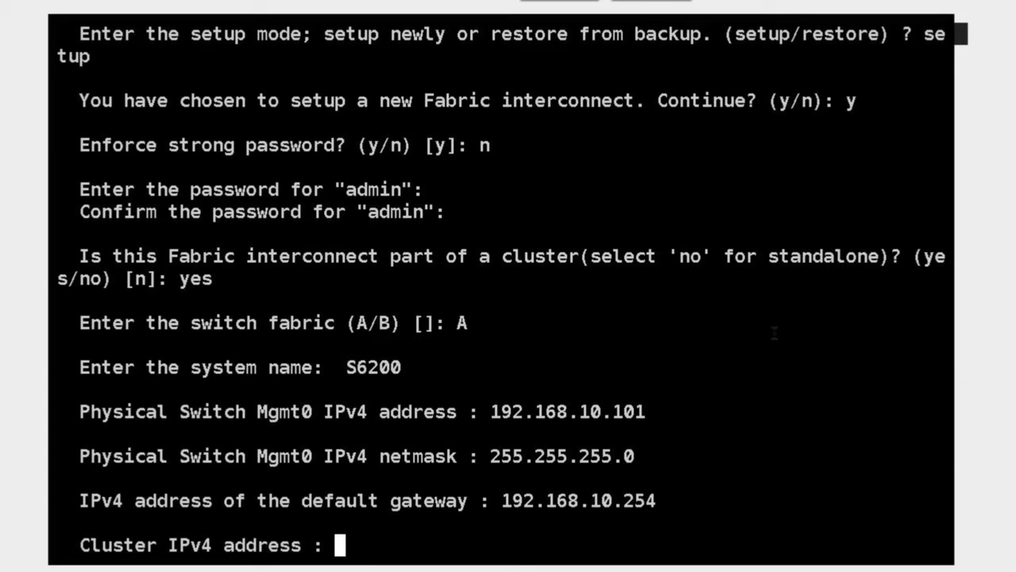
Set cluster IPv4 address 192.168.10.100 and decline DNS, default domain and UCS Central
type("192.168.1")
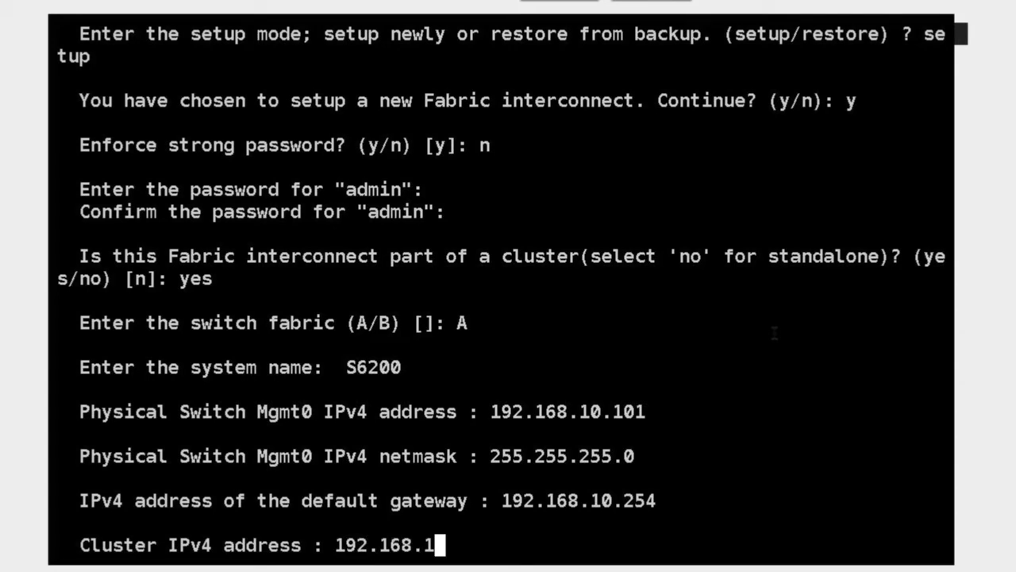
type("0.")
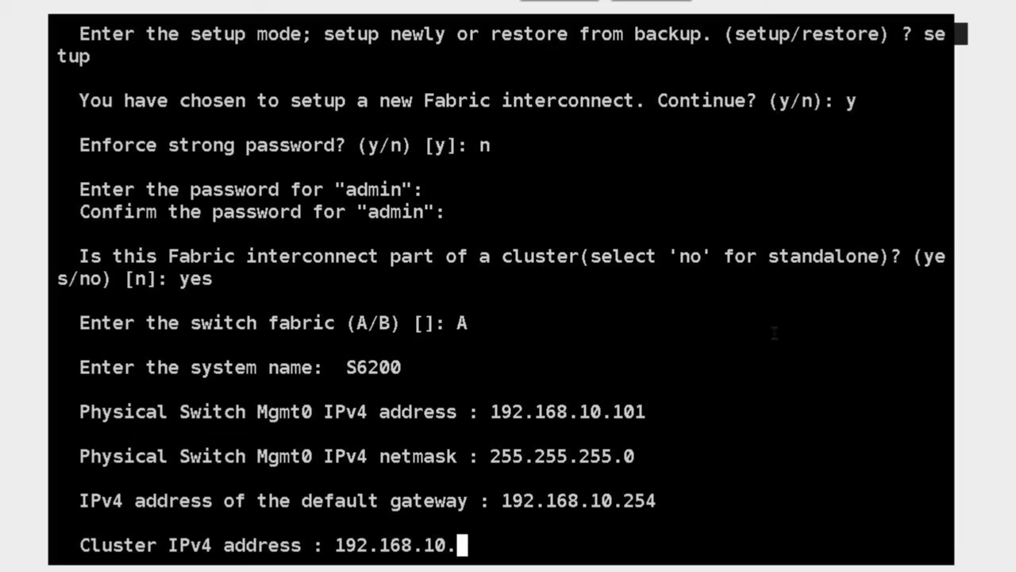
type("100")
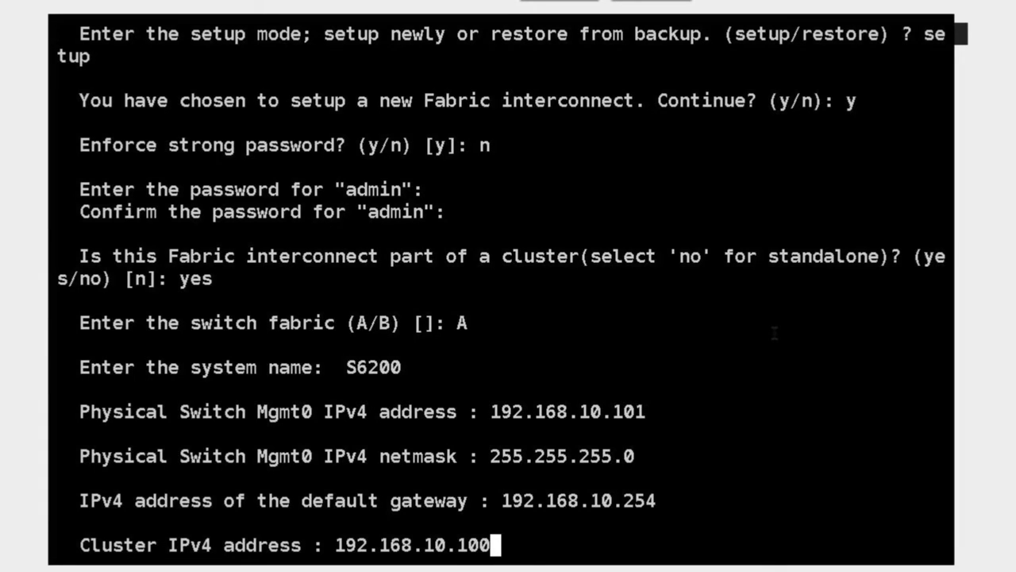
key("Return")
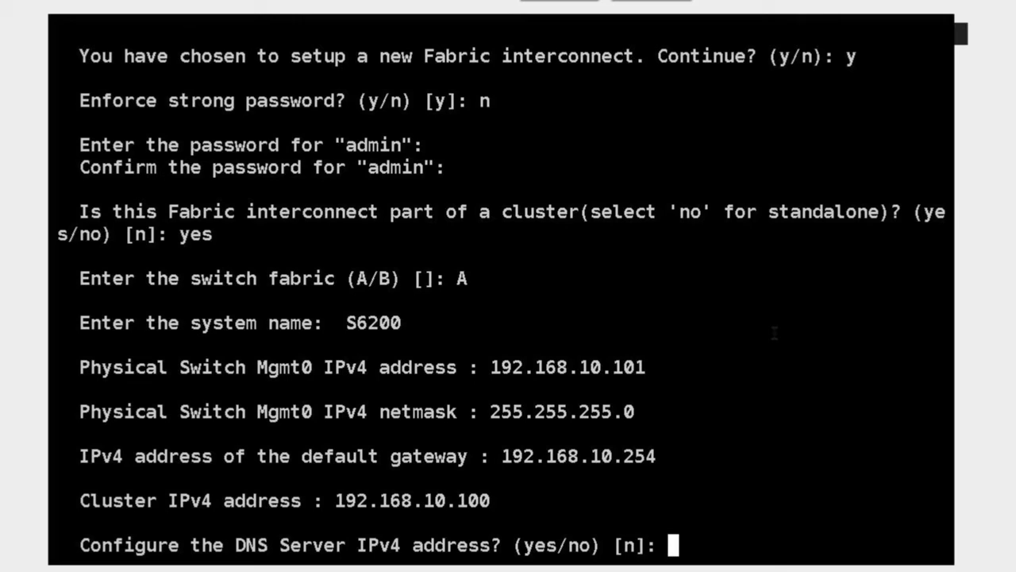
type("n")
key("Return")
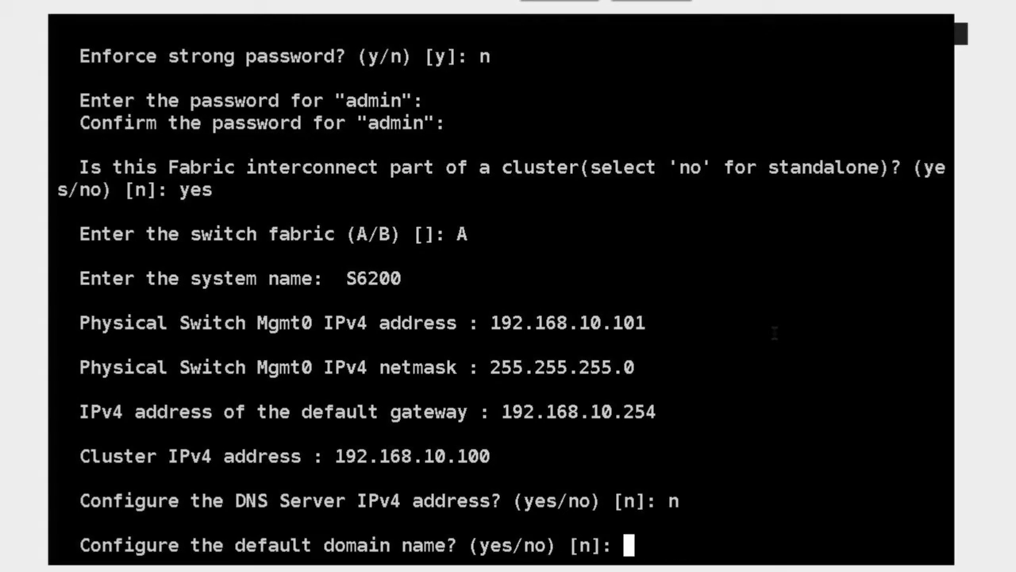
type("n")
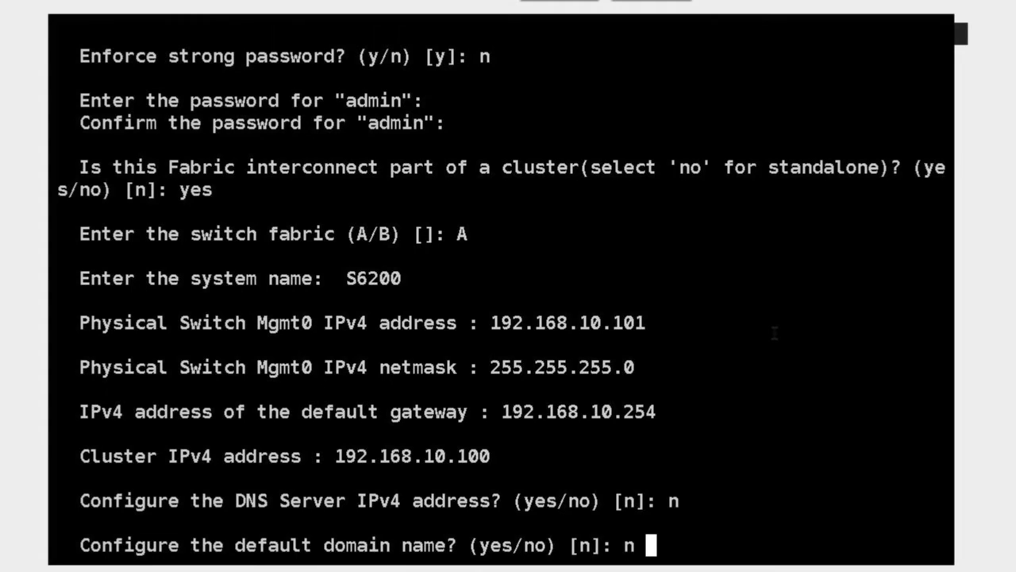
key("Return")
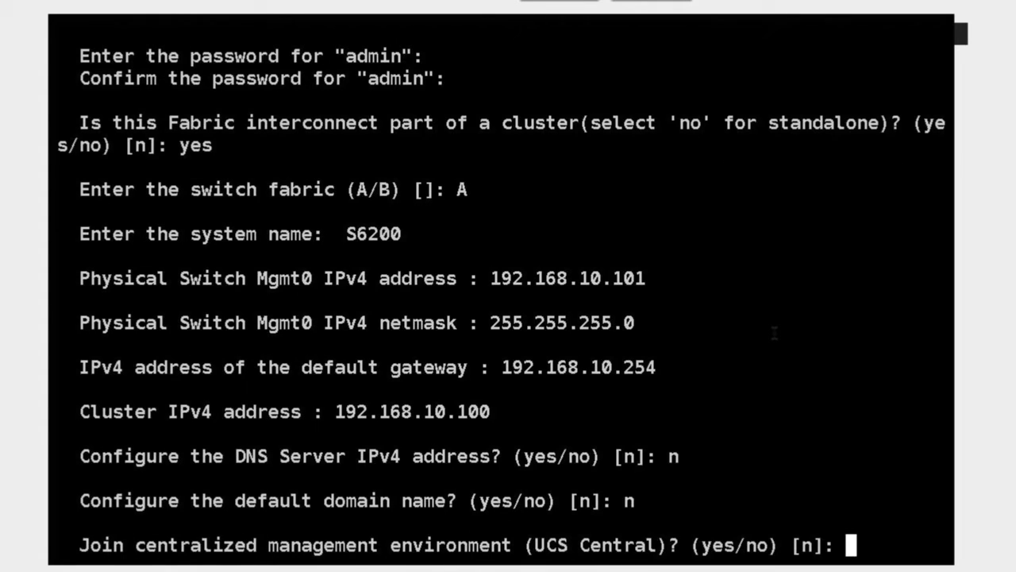
type("n")
key("Return")
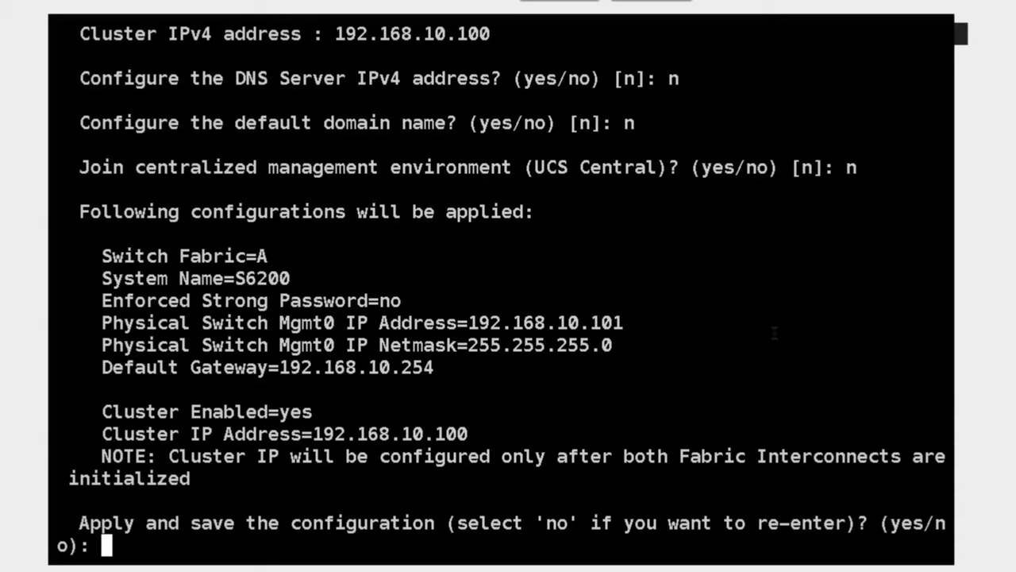
Answer 'yes' to apply and save the fabric A configuration
type("yes")
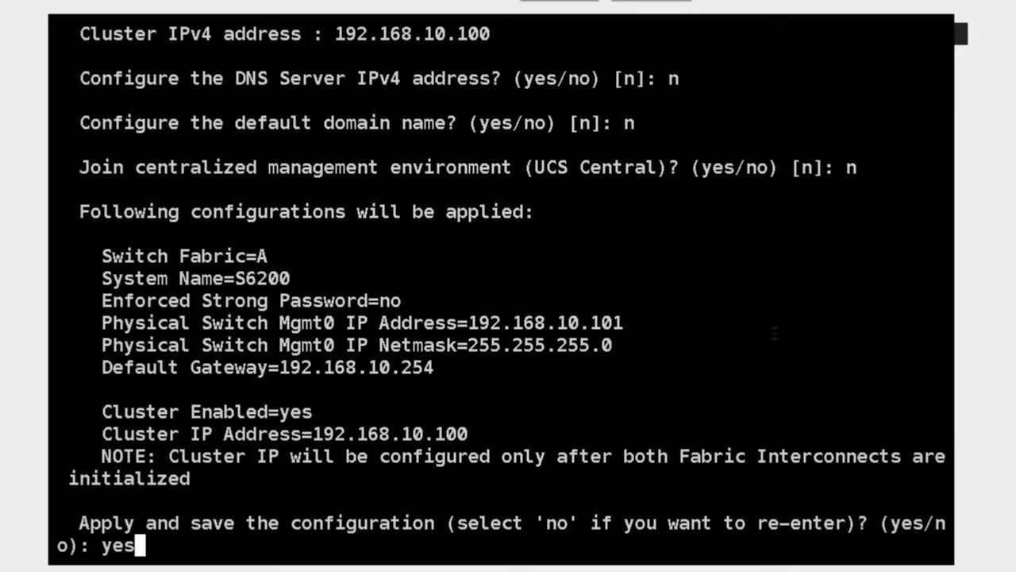
key("Return")
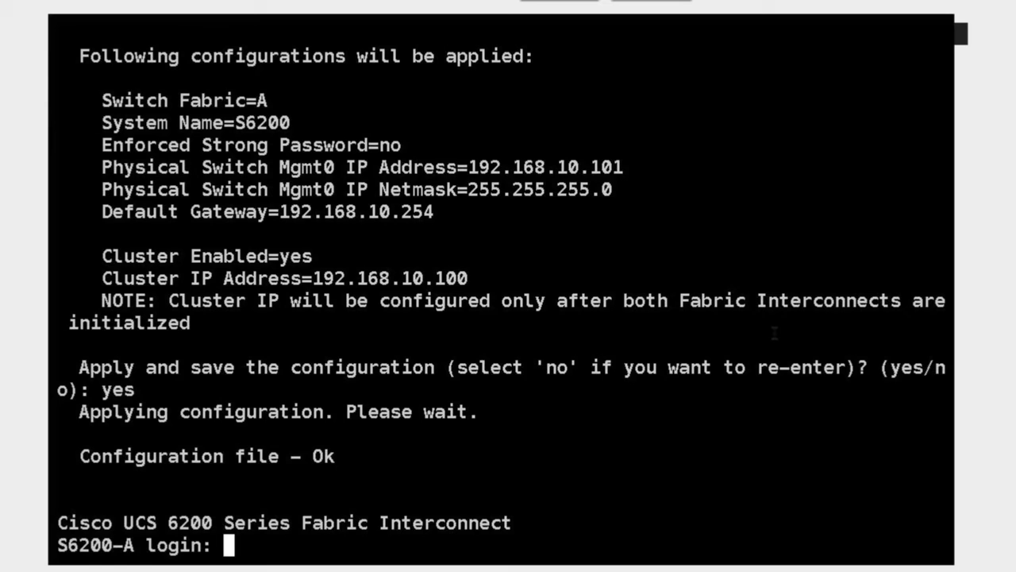
Log in as admin on S6200-A and run 'show cluster state'
type("admi")
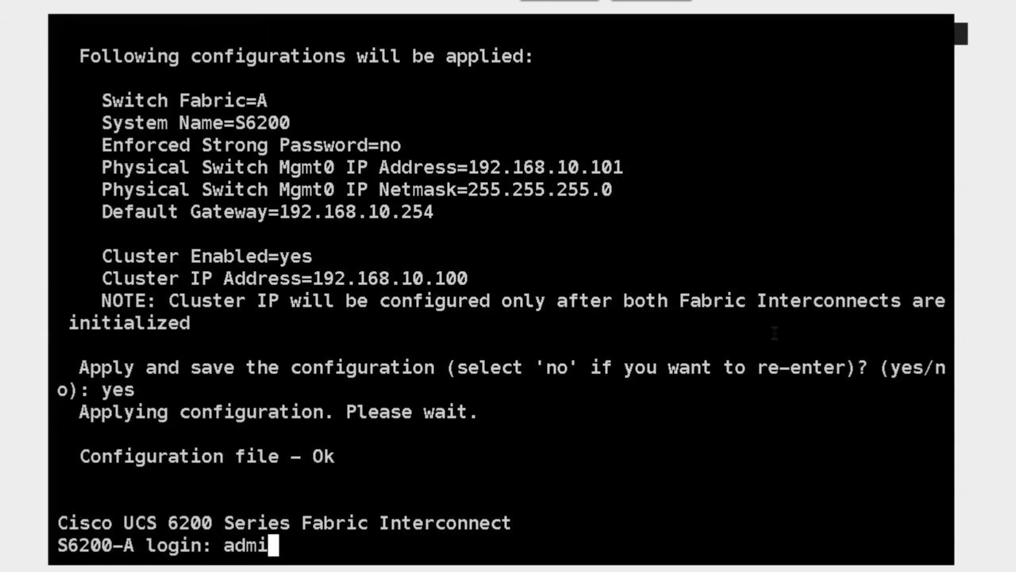
type("n")
key("Return")
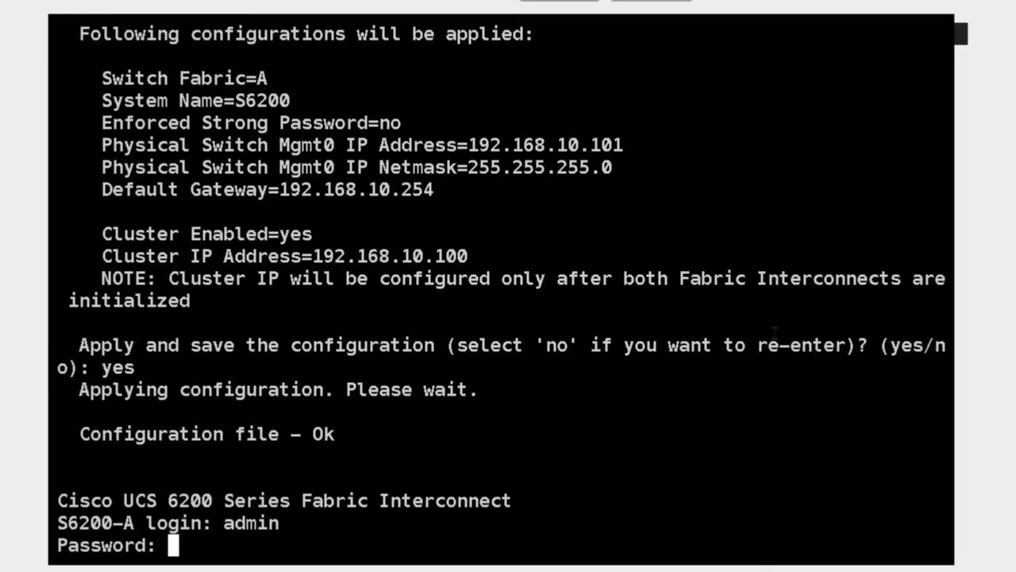
key("Return")
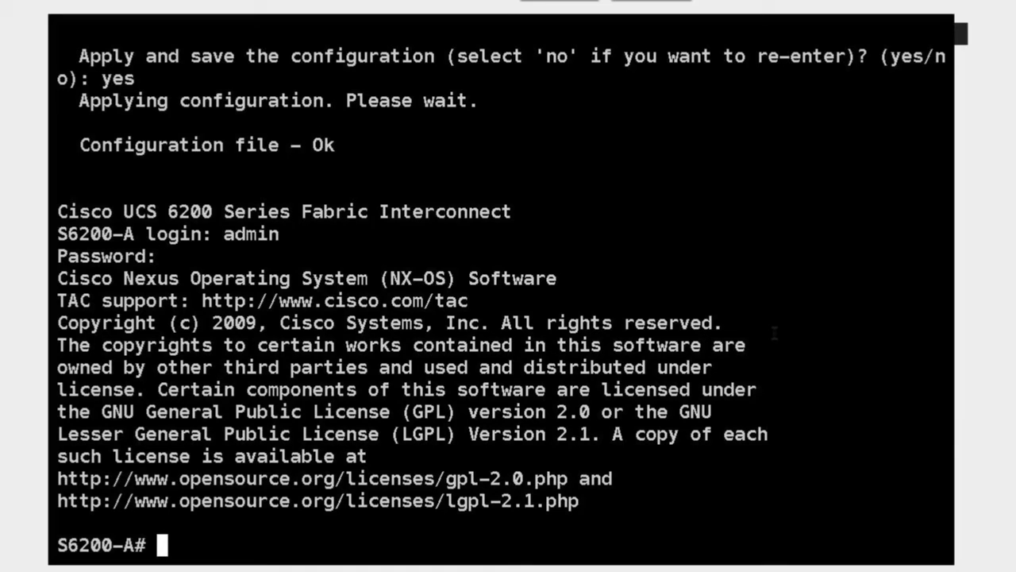
type("show cl")
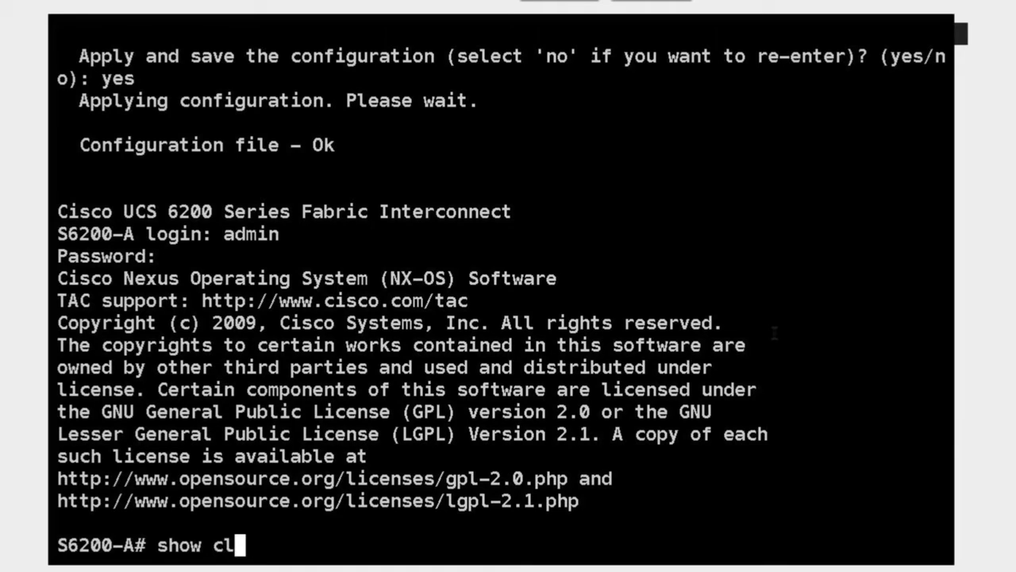
type("uster state")
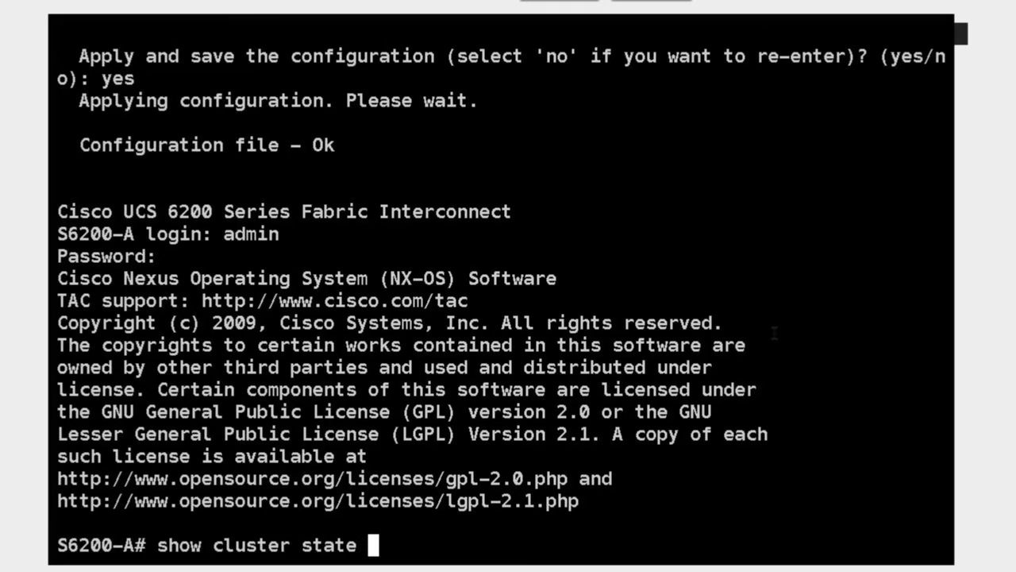
key("Return")
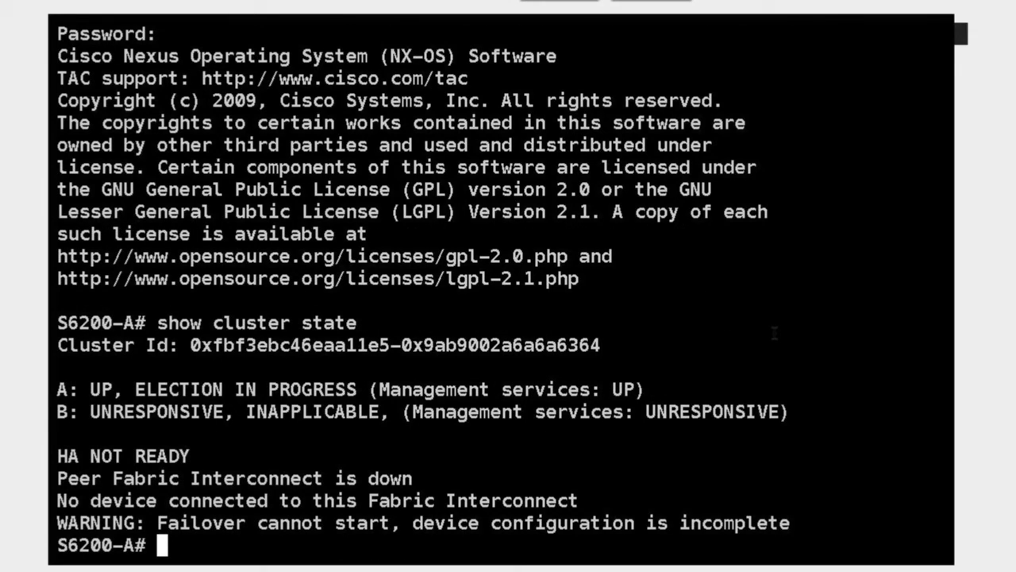
Highlight the A: UP and B: UNRESPONSIVE status lines, then return to a fresh prompt
left_click_drag(191, 345, 605, 343)
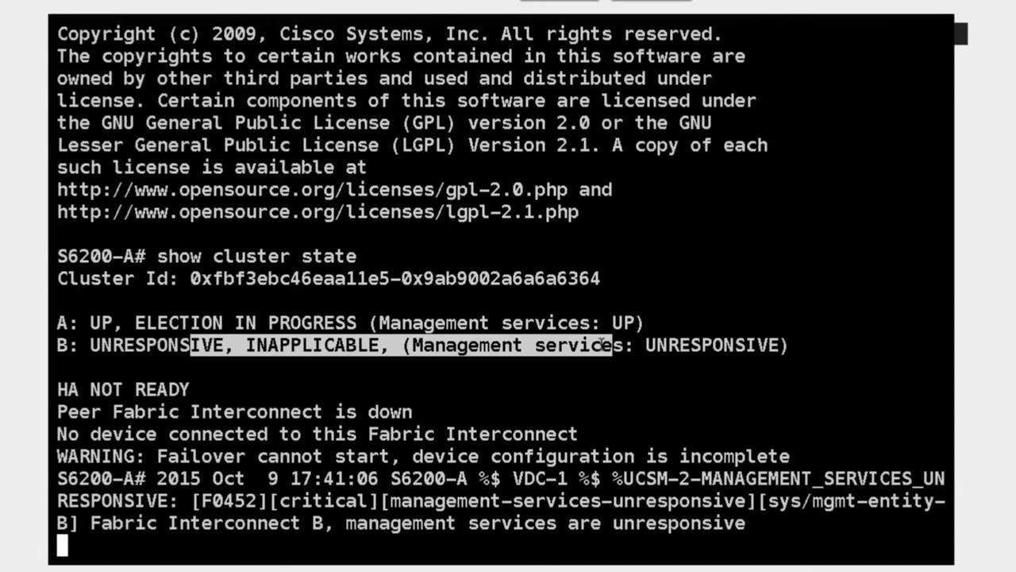
left_click(709, 195)
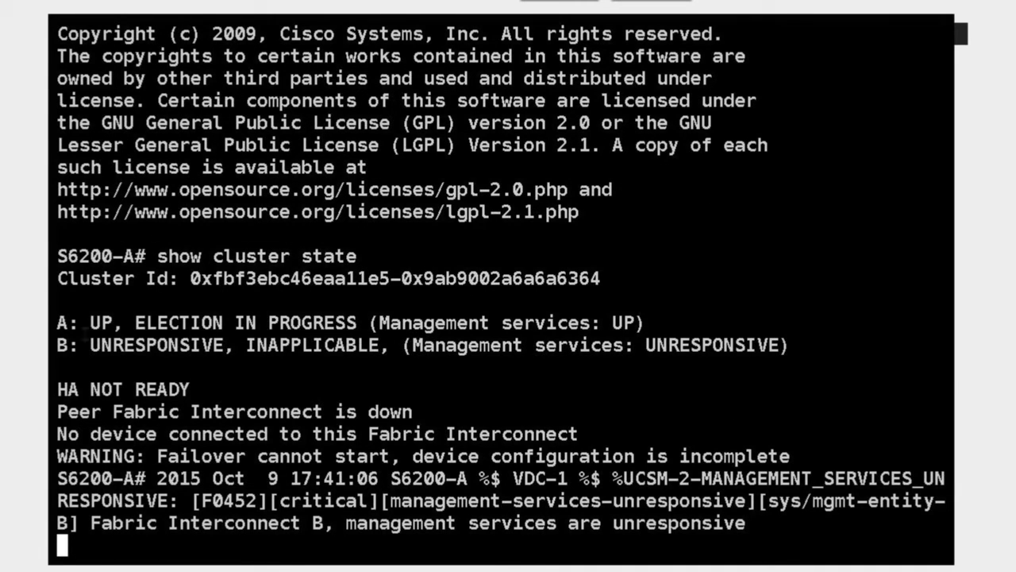
left_click_drag(58, 321, 112, 318)
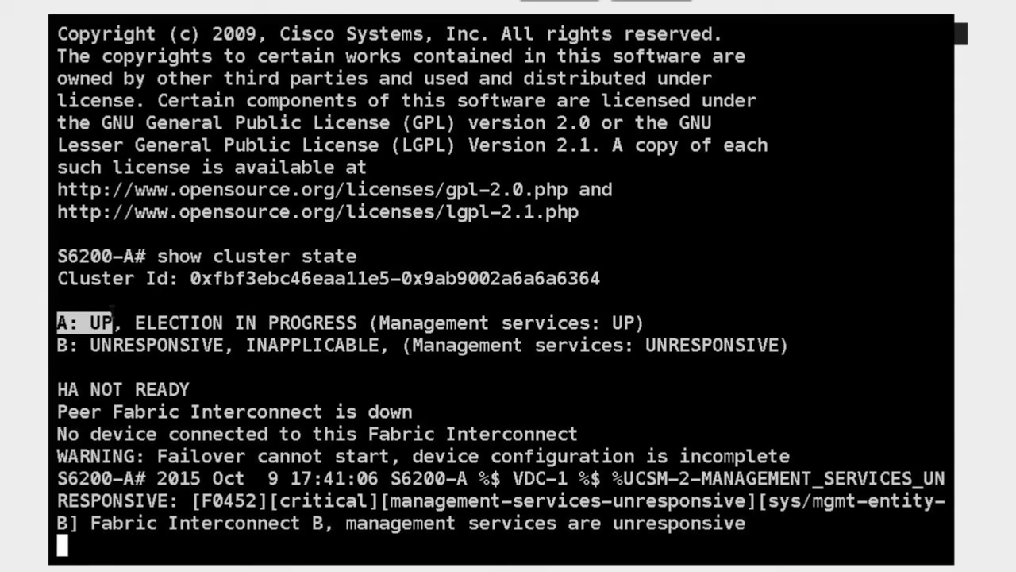
left_click_drag(134, 302, 376, 315)
left_click(315, 312)
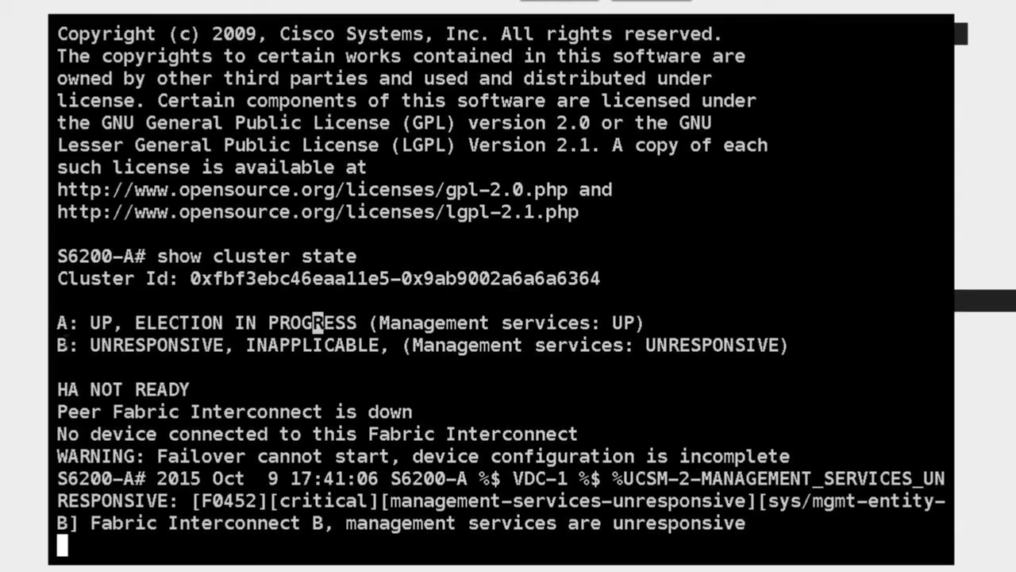
left_click_drag(58, 345, 268, 345)
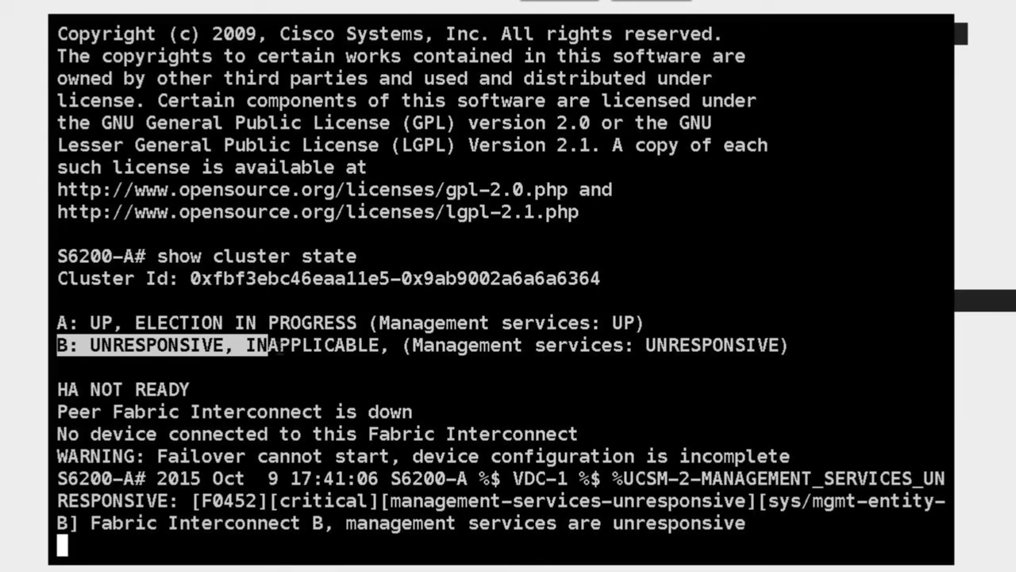
key("Return")
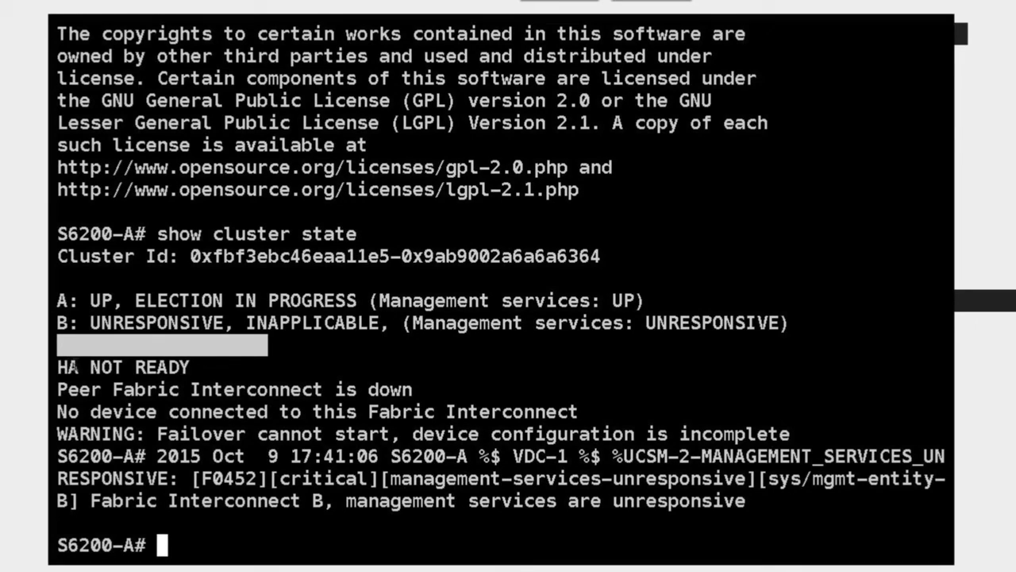
double_click(75, 367)
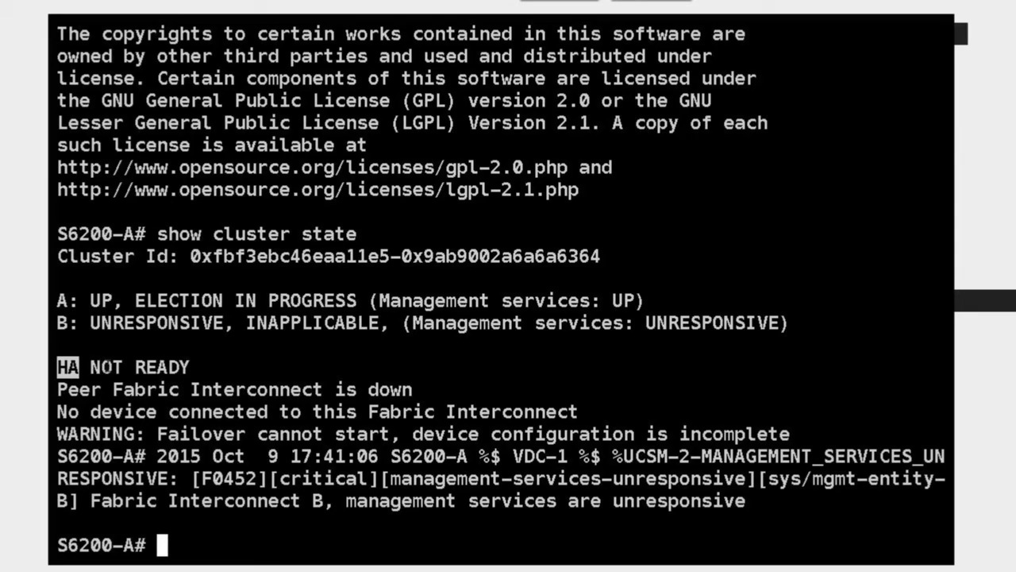
left_click_drag(77, 367, 191, 367)
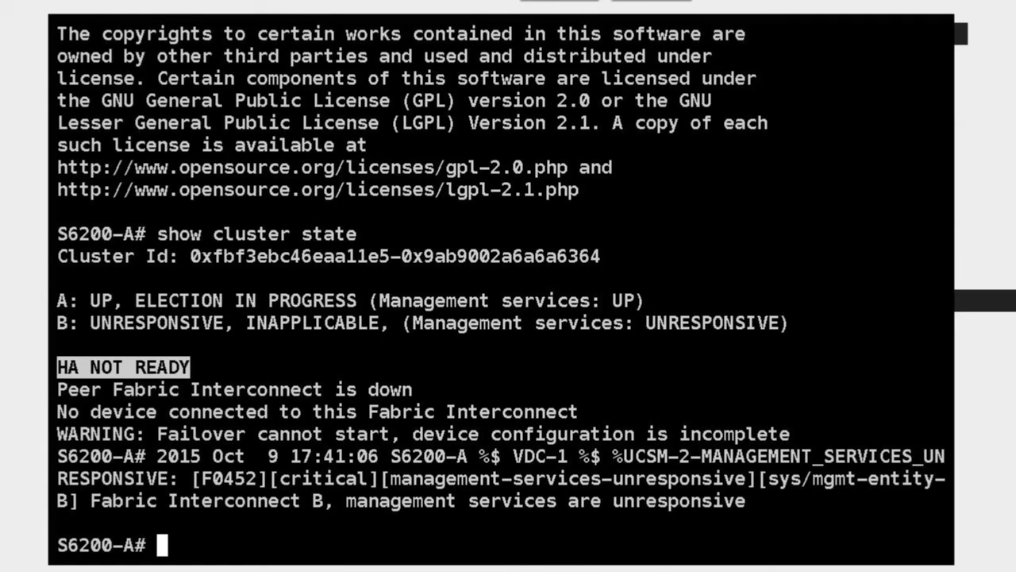
Switch to the UCS-2 console window via the java icon in the Dock
mouse_move(567, 560)
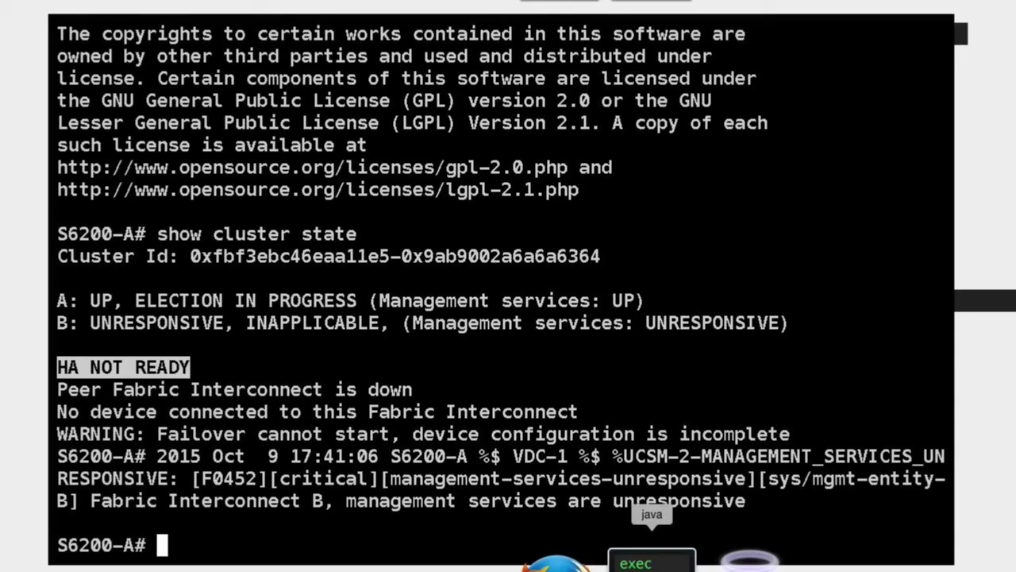
right_click(651, 561)
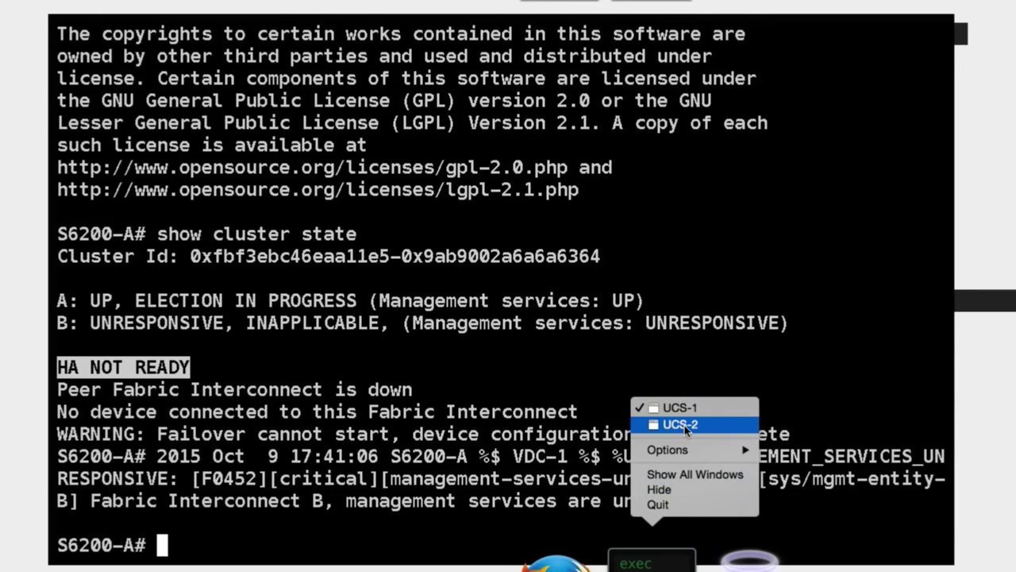
left_click(686, 425)
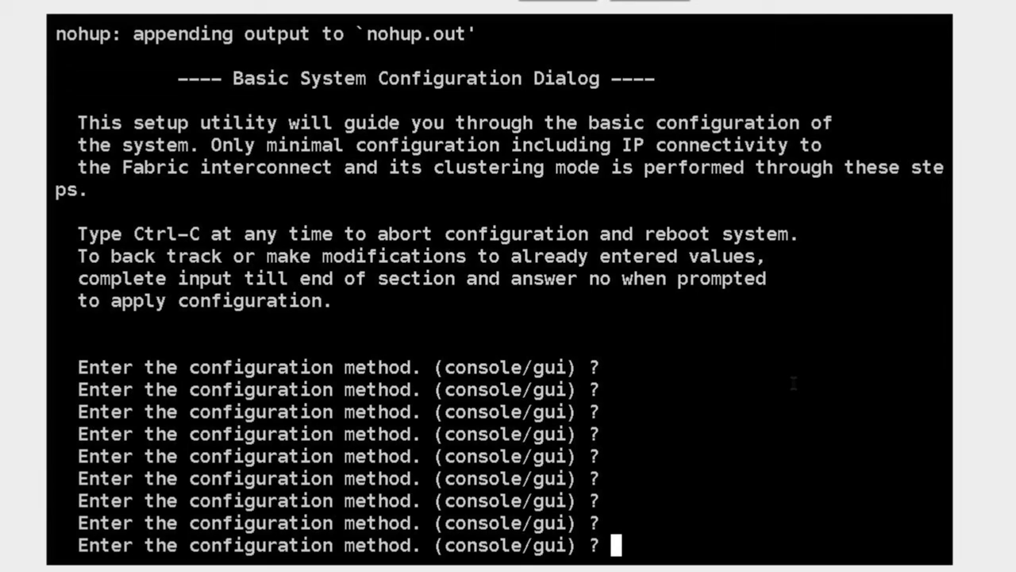
Choose console configuration, agree to join the existing cluster, and enter the peer admin password
type("console")
key("Return")
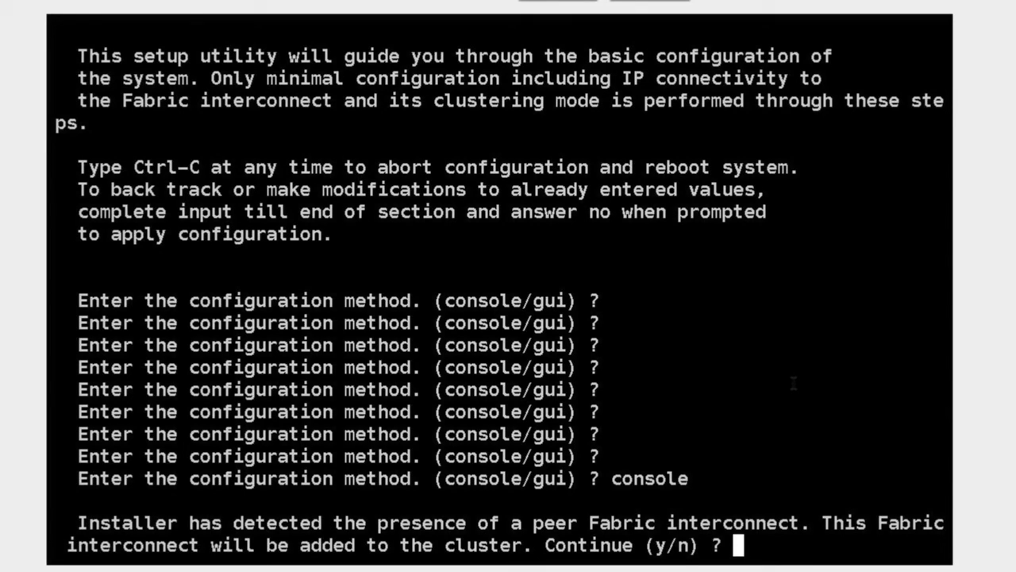
left_click_drag(532, 522, 767, 525)
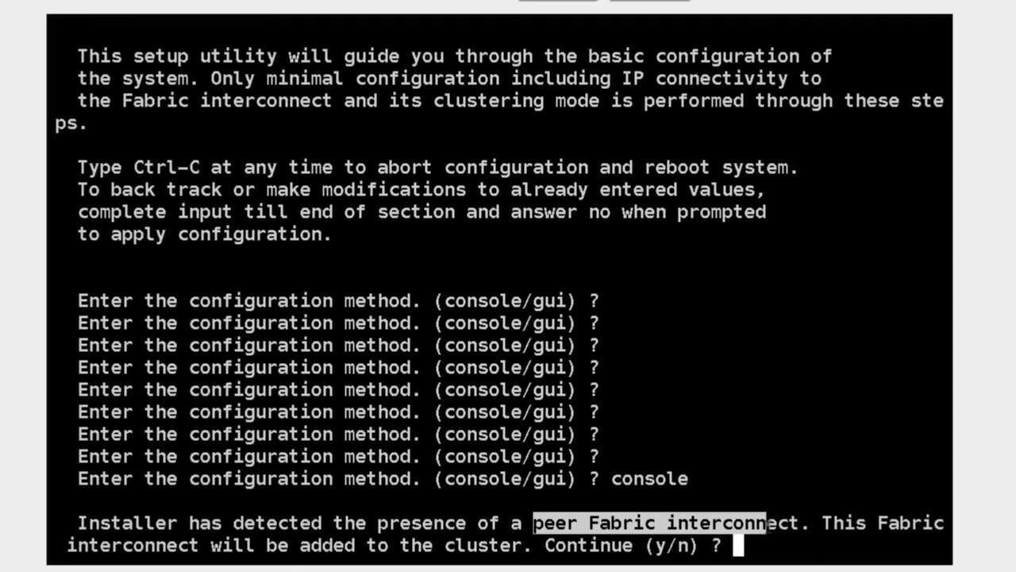
left_click(728, 343)
type("y")
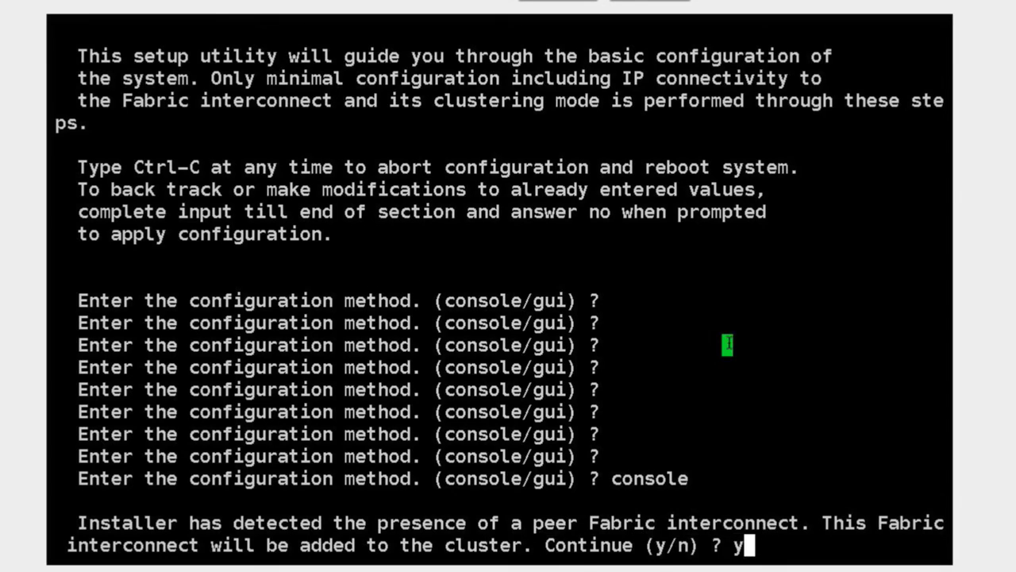
key("Return")
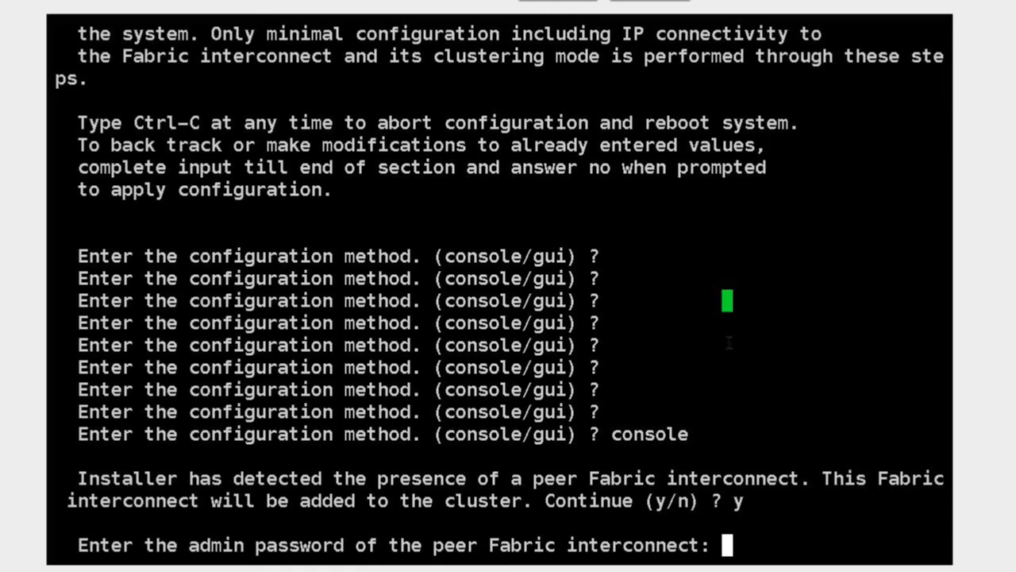
key("Return")
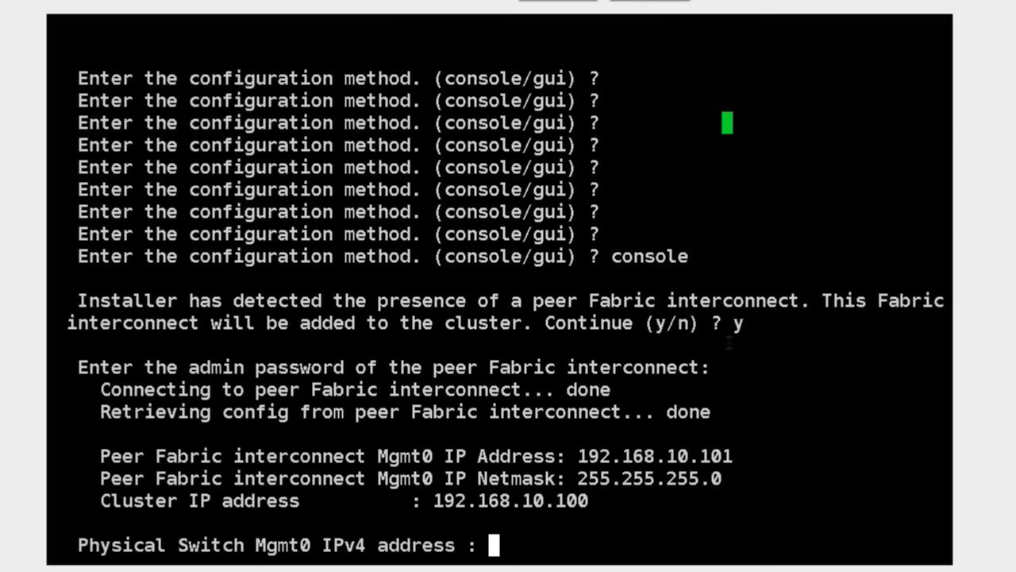
Enter 192.168.10.102 as this interconnect's Mgmt0 IPv4 address
type("192.168.10.102")
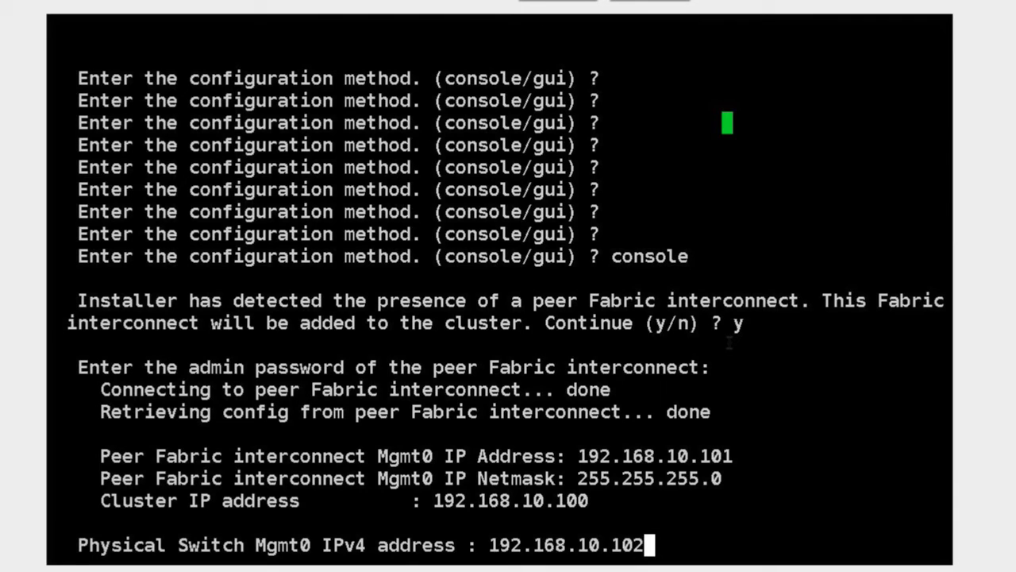
key("Return")
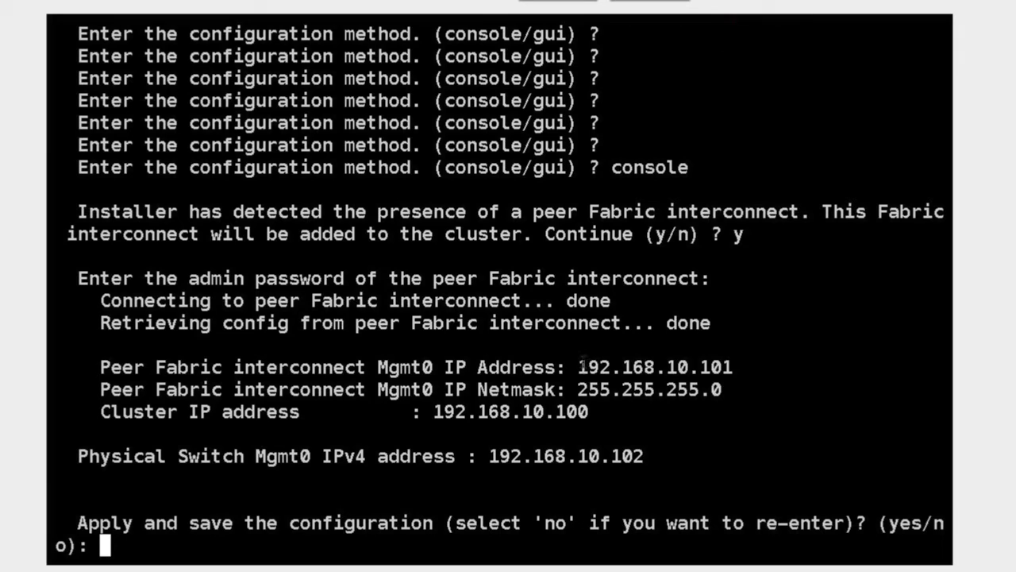
Check peer IP 192.168.10.101, netmask 255.255.255.0, cluster IP 192.168.10.100, then apply and save with yes
left_click_drag(582, 365, 727, 363)
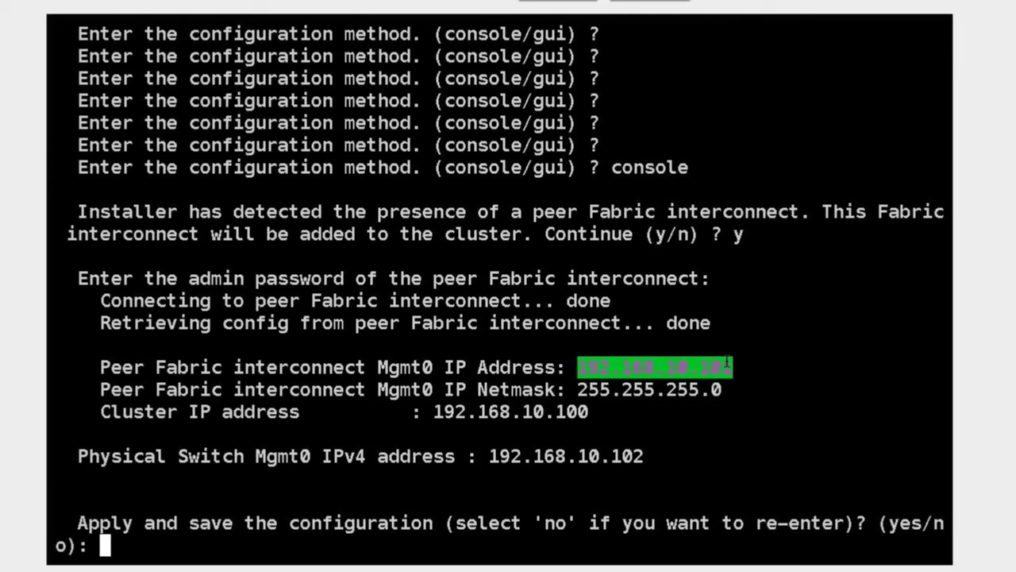
left_click(628, 389)
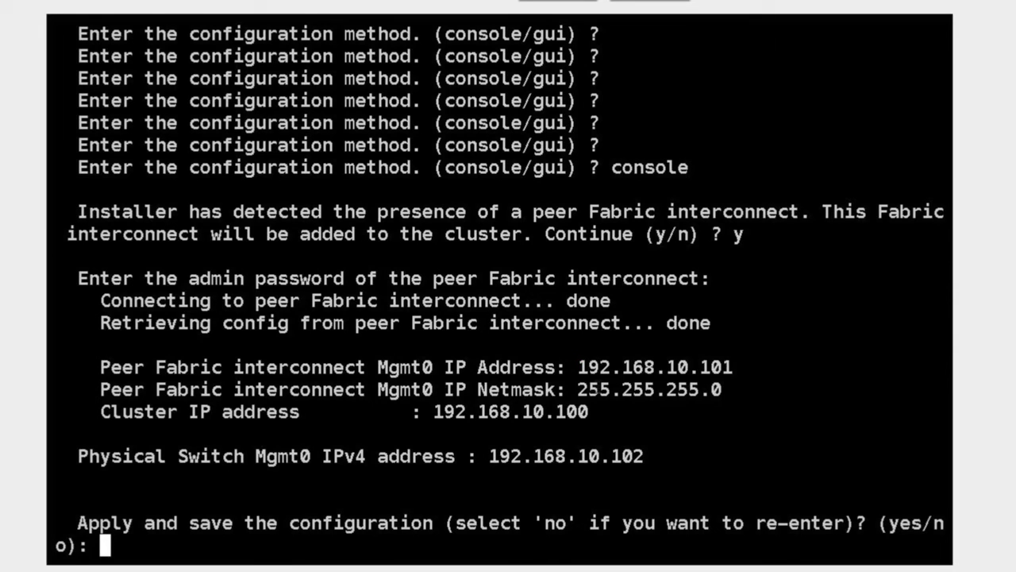
left_click_drag(578, 389, 733, 389)
left_click(464, 409)
left_click_drag(590, 411, 426, 409)
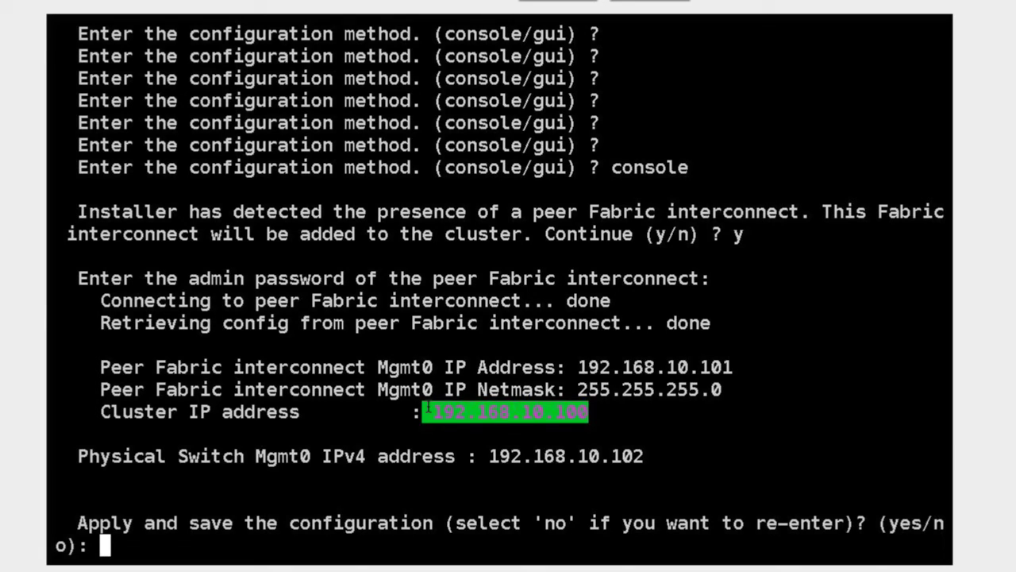
left_click_drag(733, 301, 737, 282)
left_click(792, 423)
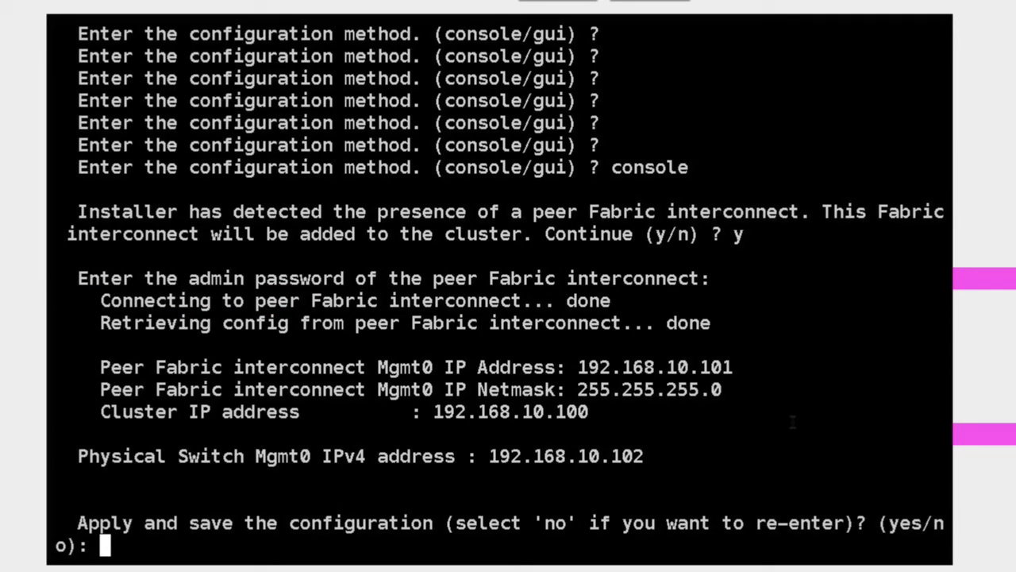
type("yes")
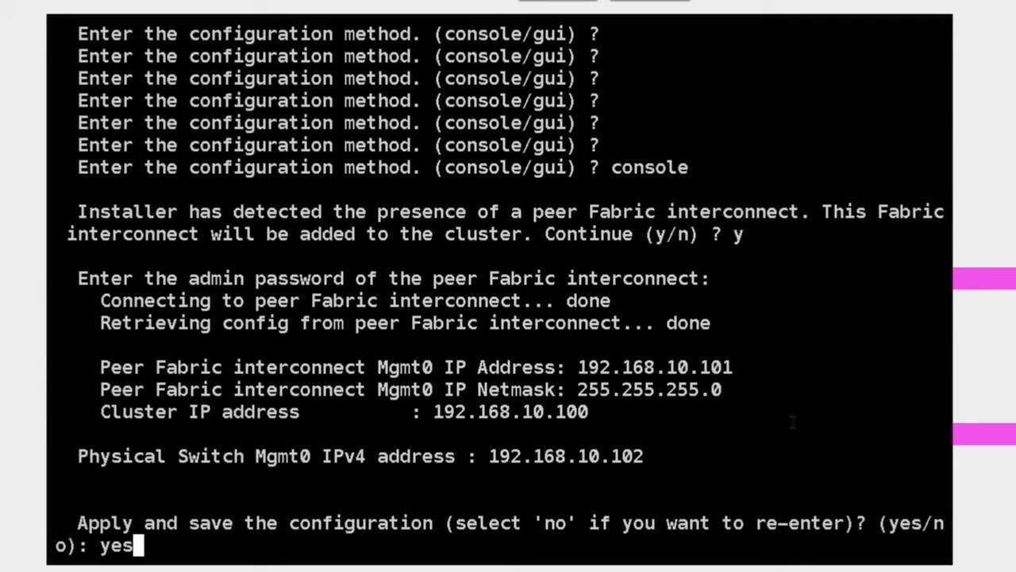
key("Return")
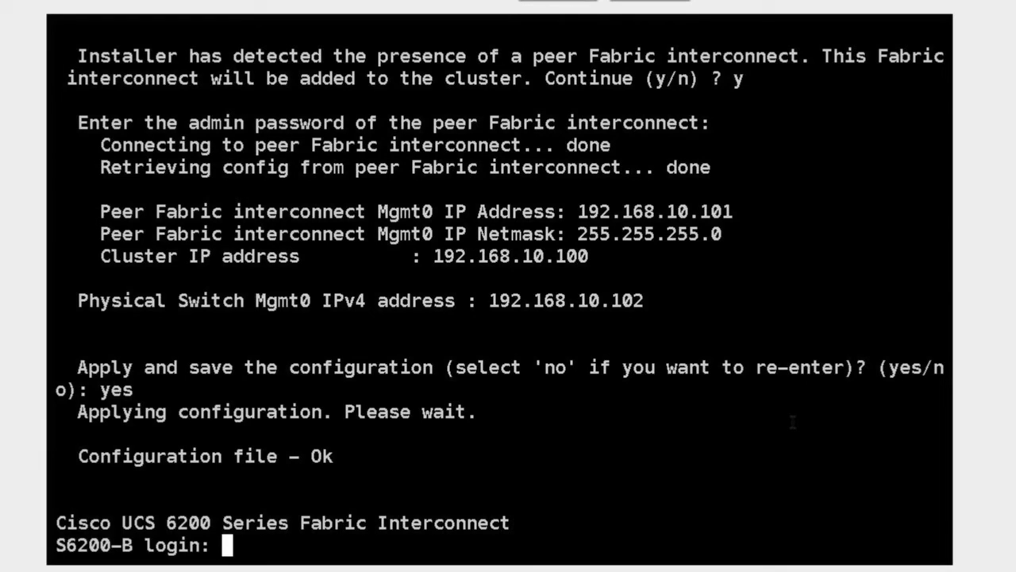
Log in to S6200-B as admin with the account password
type("admin")
key("Return")
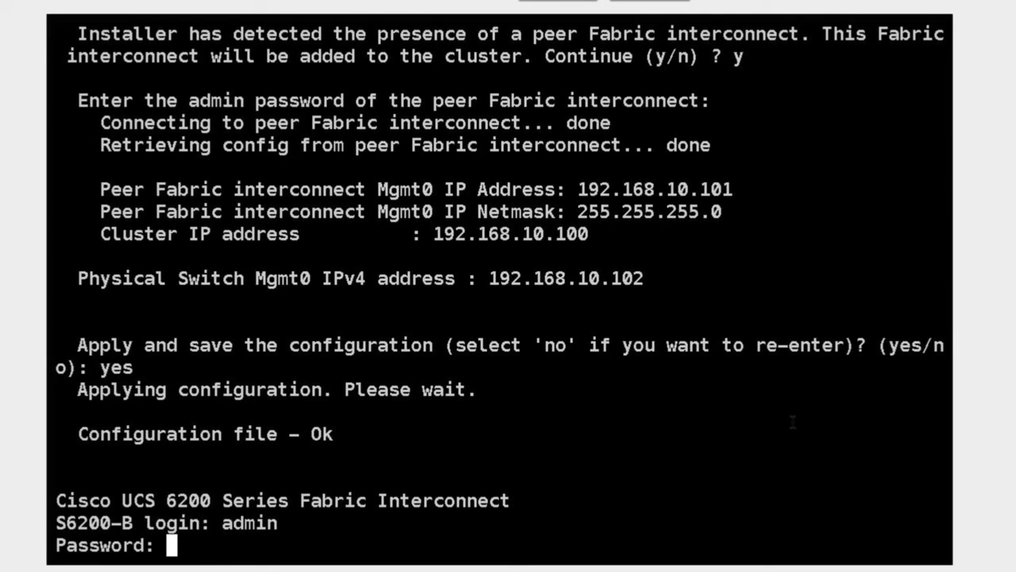
key("Return")
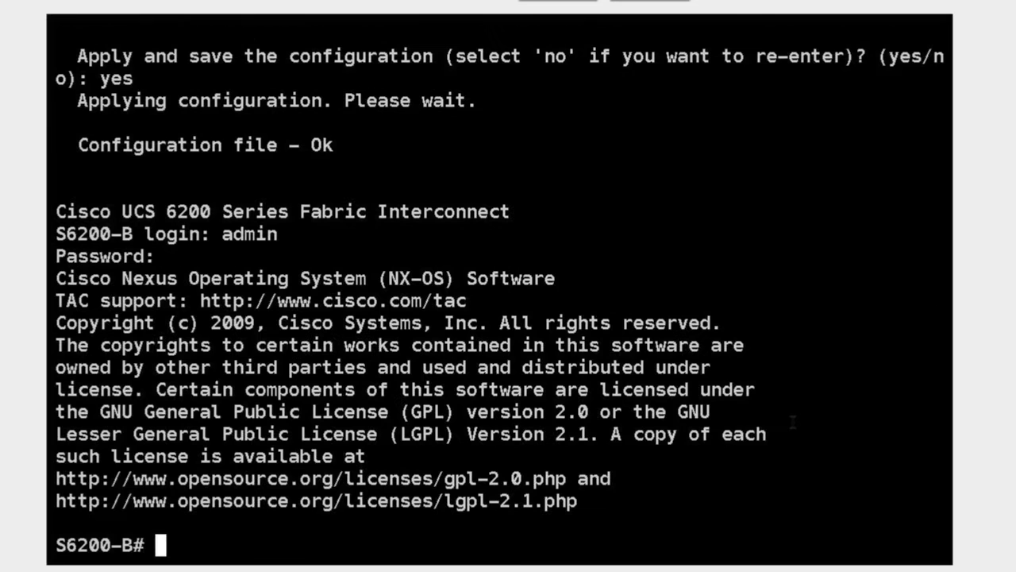
Run 'show cluster state' on Fabric Interconnect B and list the open terminal sessions
key("Return")
key("Return")
type("show cl")
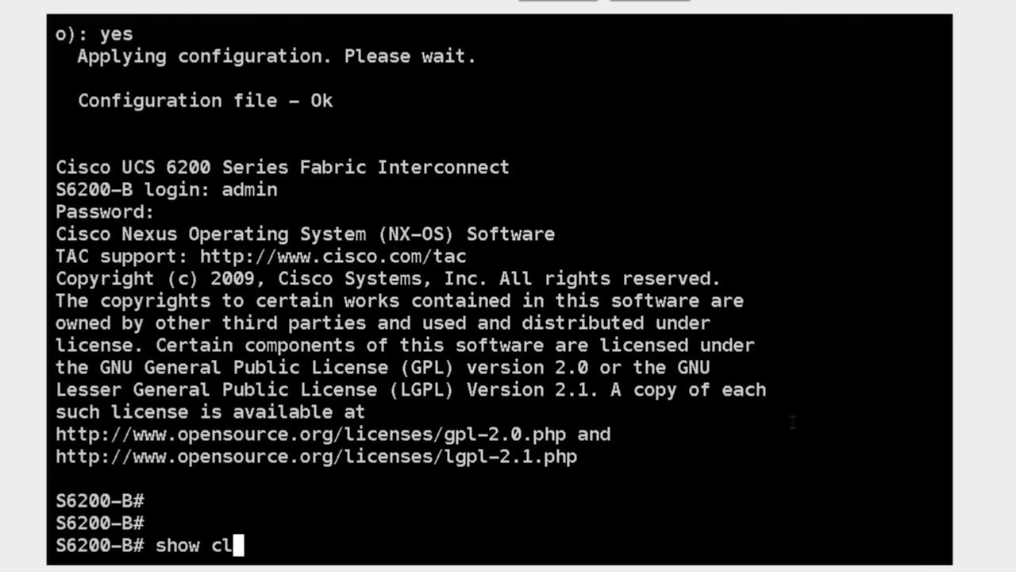
type("uster state")
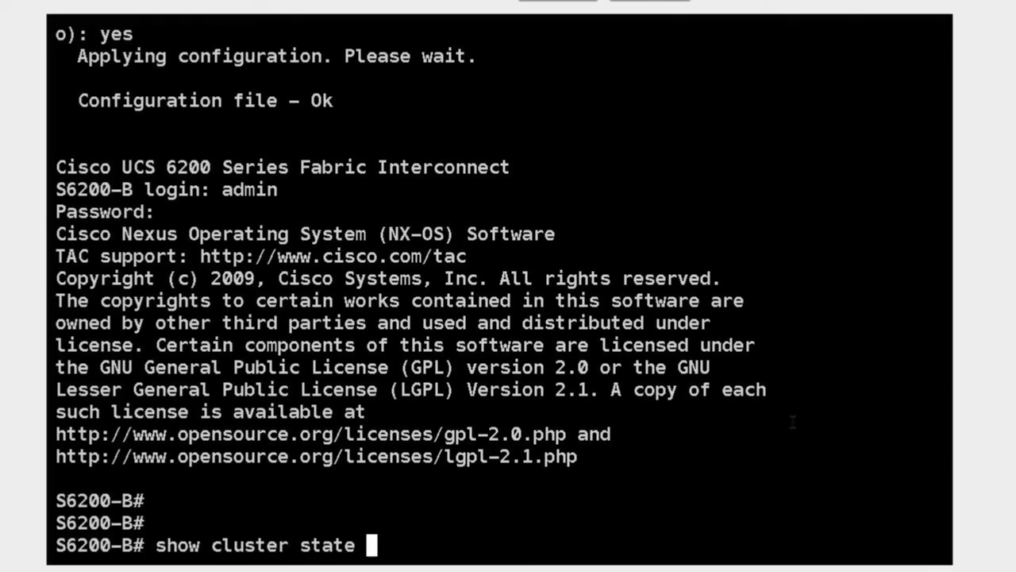
key("Return")
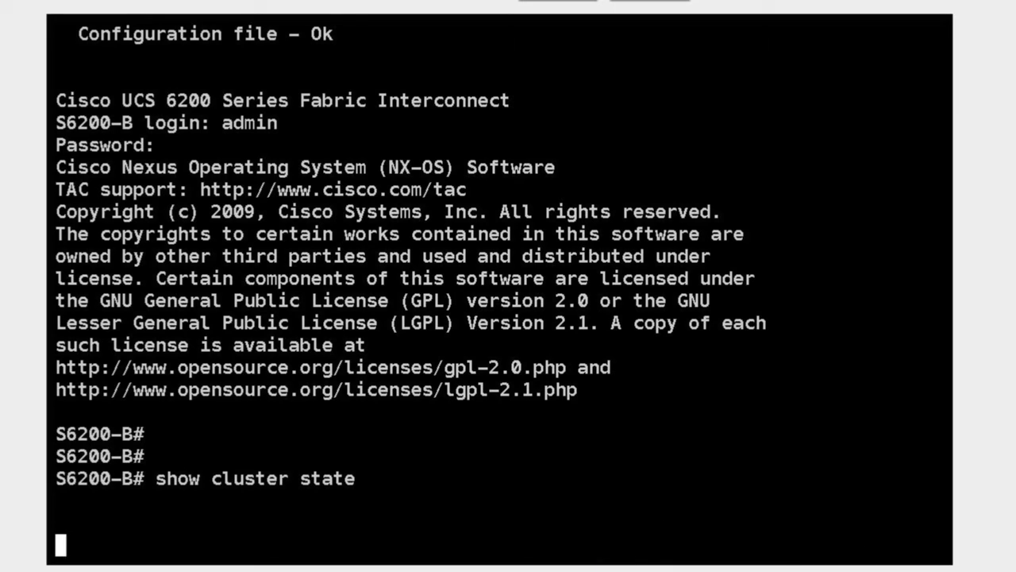
right_click(667, 560)
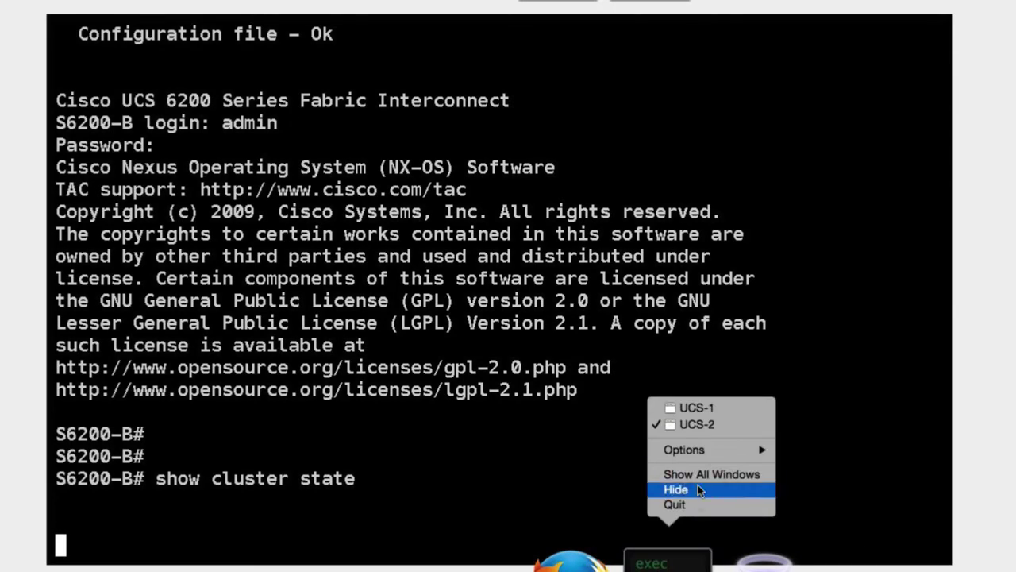
Switch to the UCS-1 session for Fabric Interconnect A and rerun 'show cluster state'
left_click(695, 408)
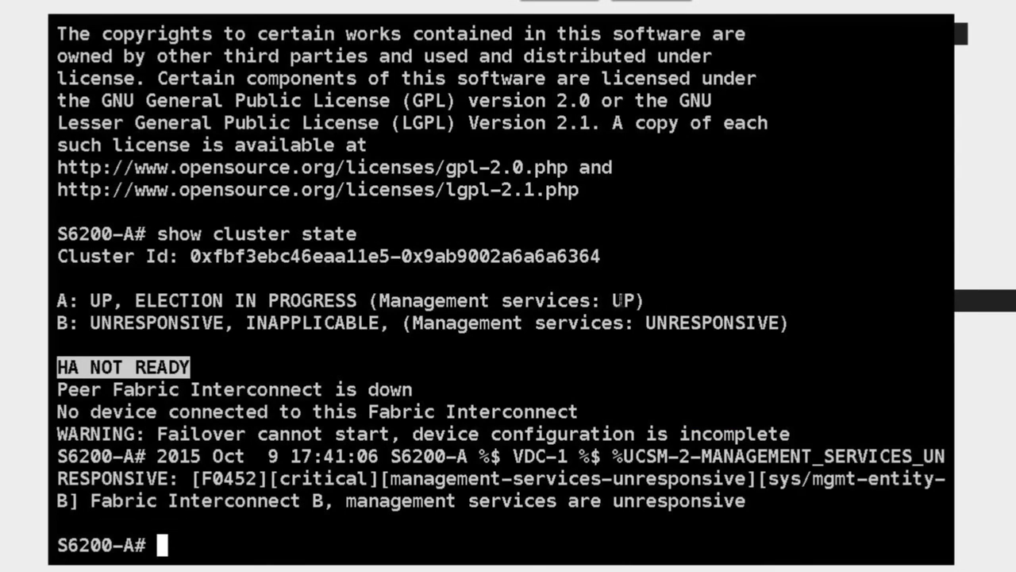
key("Up")
key("Return")
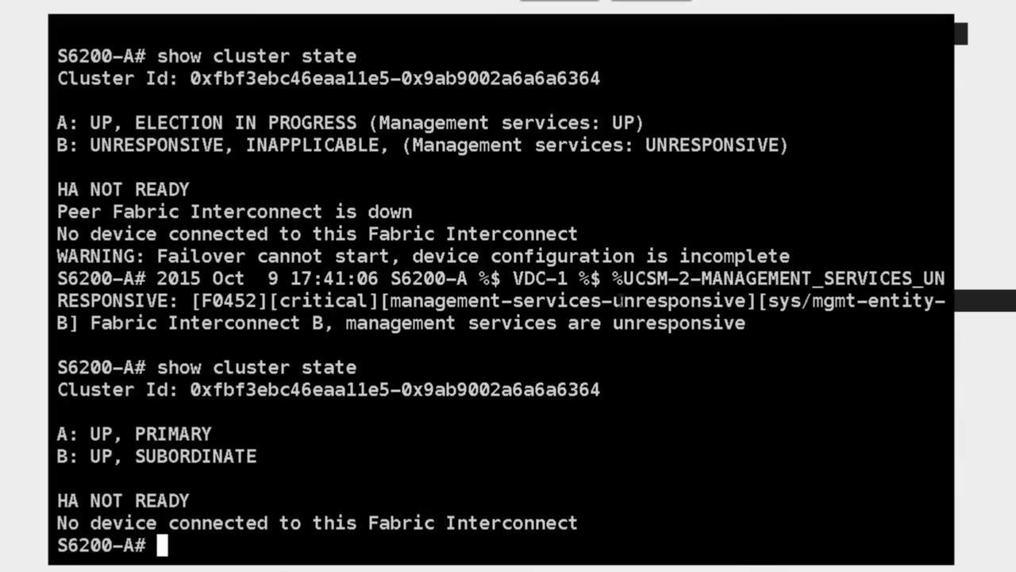
Highlight A's PRIMARY status, B's SUBORDINATE role, HA NOT READY and the no-device connected message
left_click(95, 433)
left_click(141, 433)
left_click_drag(135, 456, 265, 453)
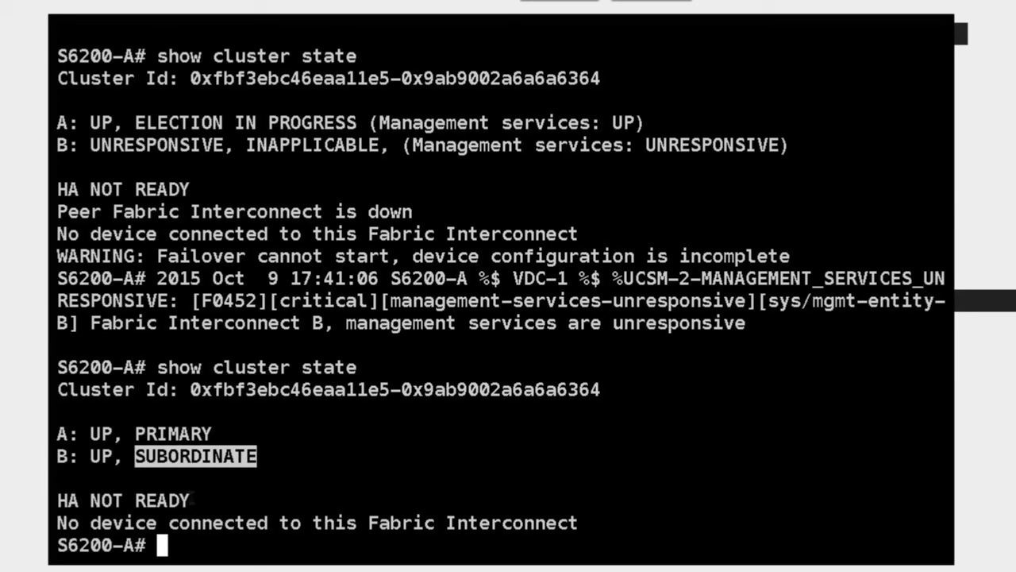
triple_click(194, 497)
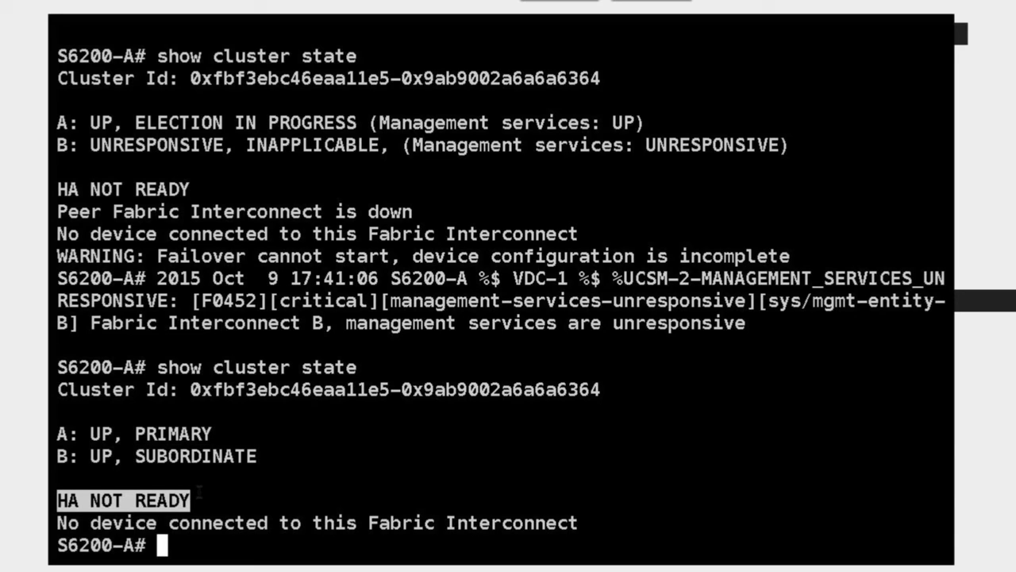
left_click_drag(57, 523, 89, 522)
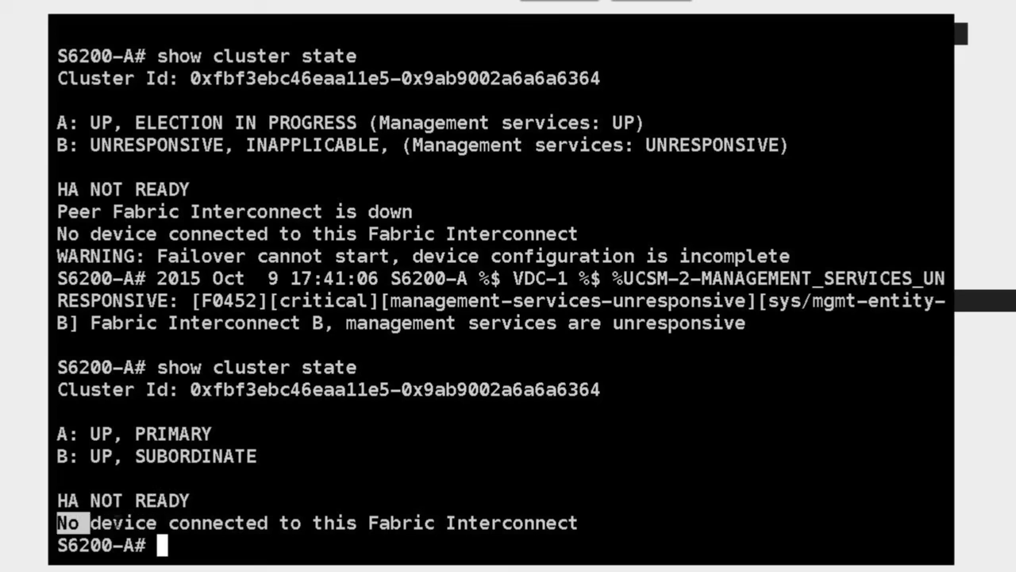
left_click_drag(164, 522, 595, 516)
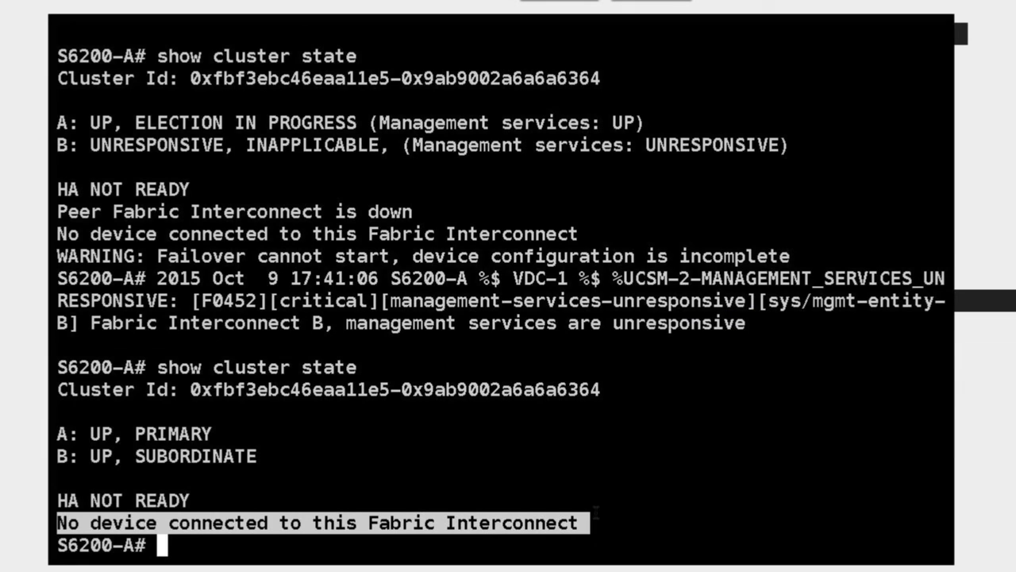
Enter the NX-OS shell with 'connect nxos a' and run 'show run'
type("connect nxos a")
key("Return")
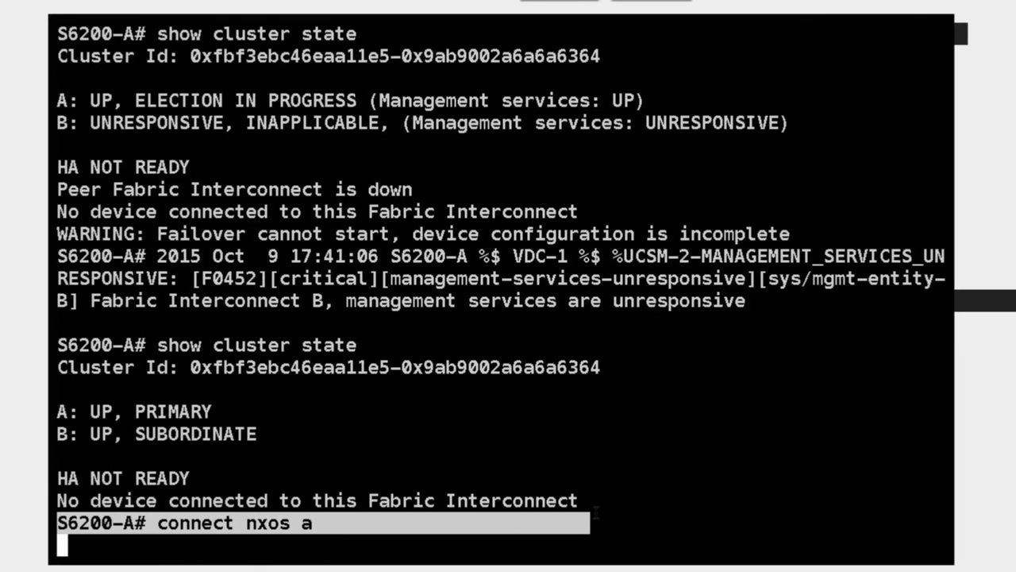
key("Return")
key("Return")
type("show run")
key("Return")
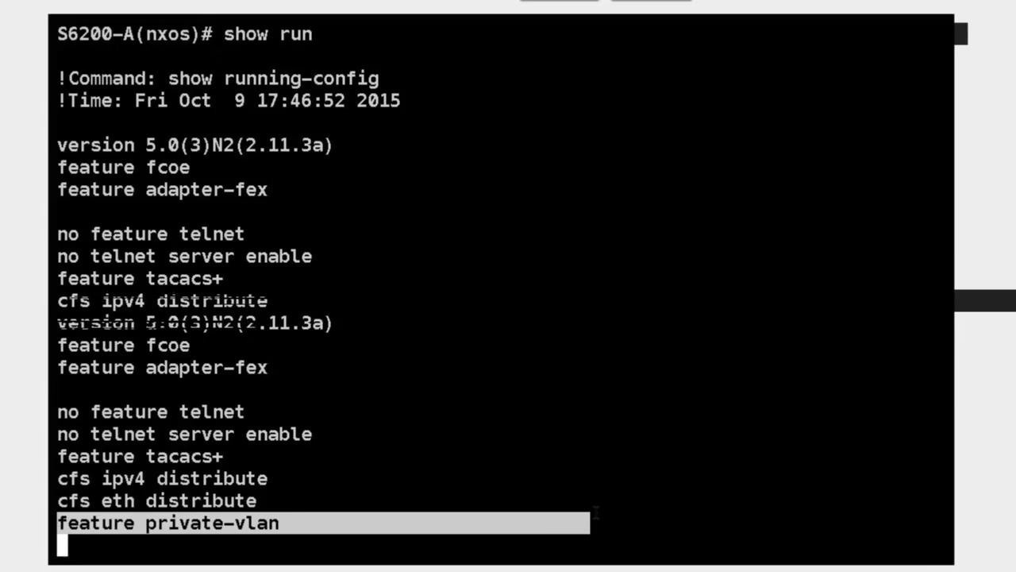
Page through roles, QoS, SNMP traps, VLANs and Ethernet interfaces up to mgmt0 at 192.168.10.101/24
left_click(641, 232)
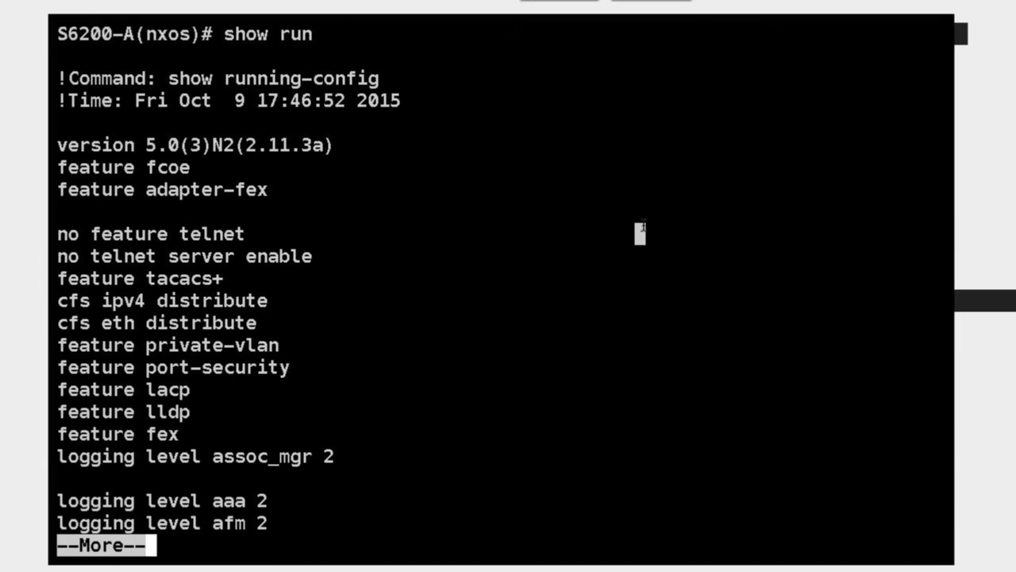
key("Return")
key("Return")
key("Return")
key("Return")
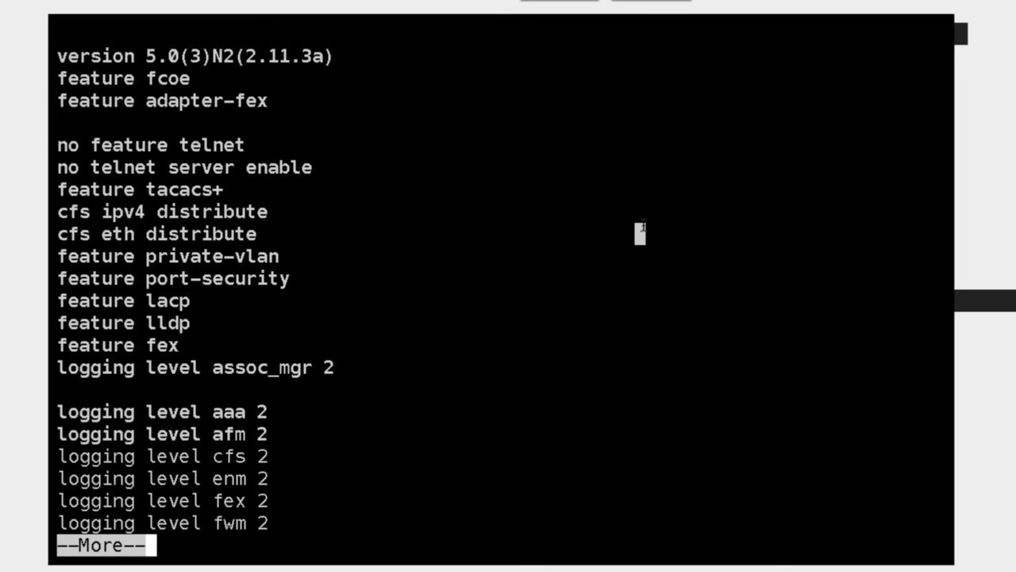
key("space")
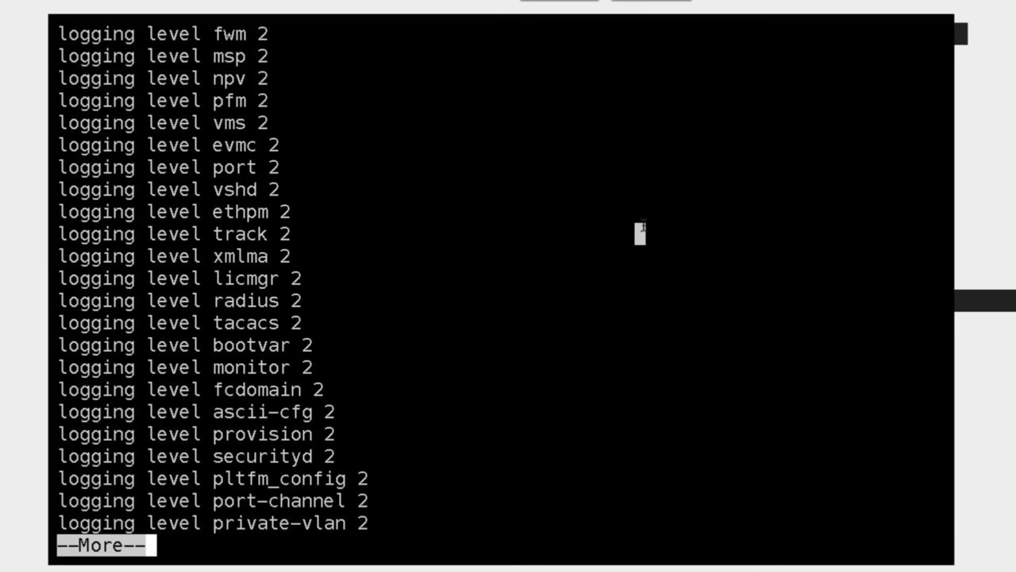
key("space")
key("space")
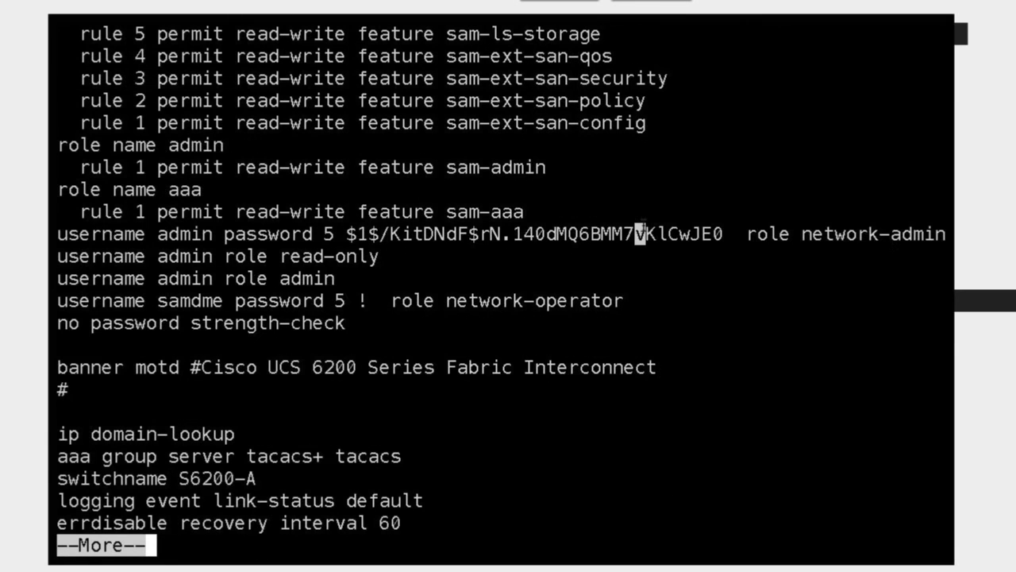
key("space")
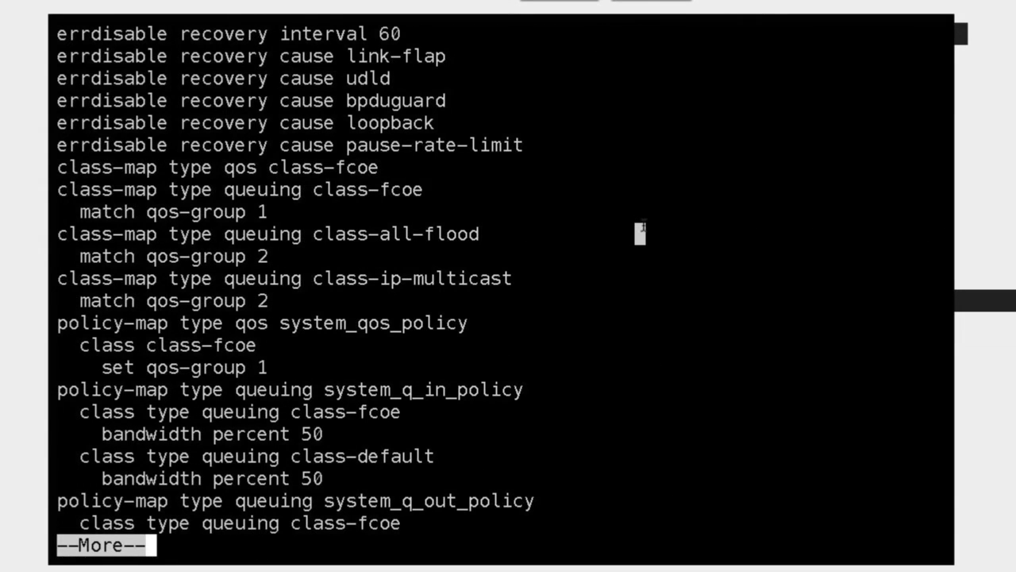
key("space")
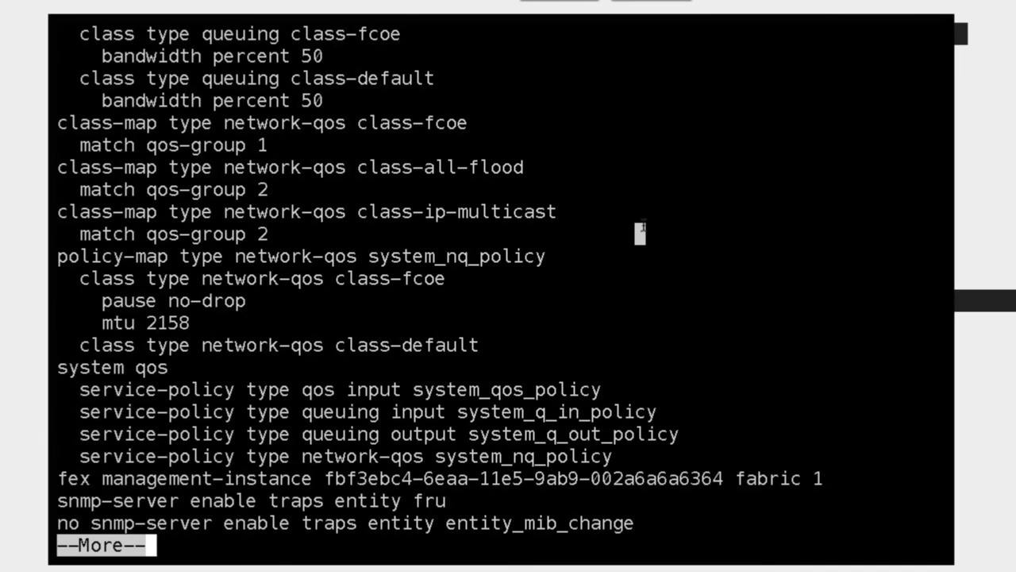
key("space")
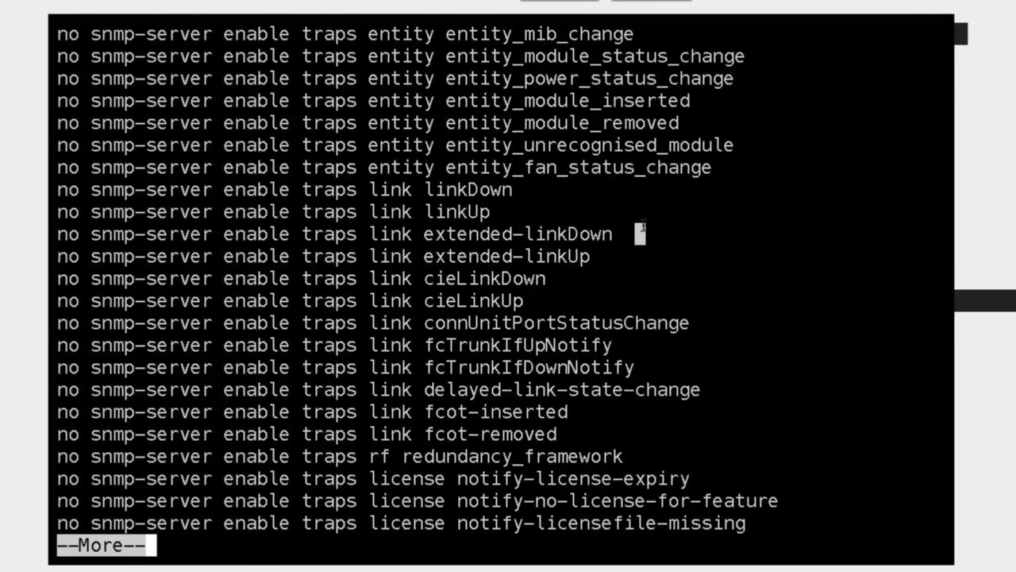
key("space")
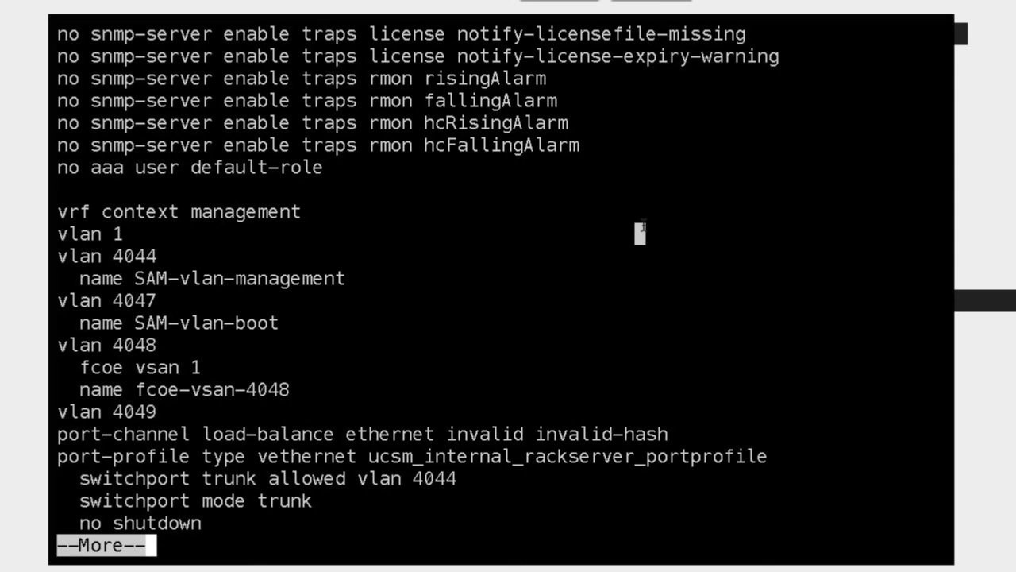
key("space")
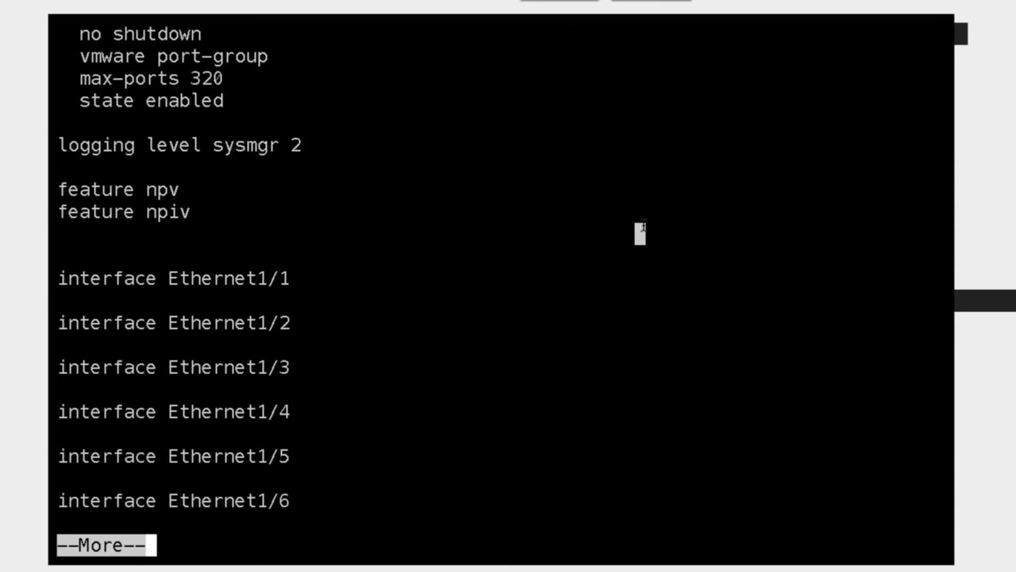
key("space")
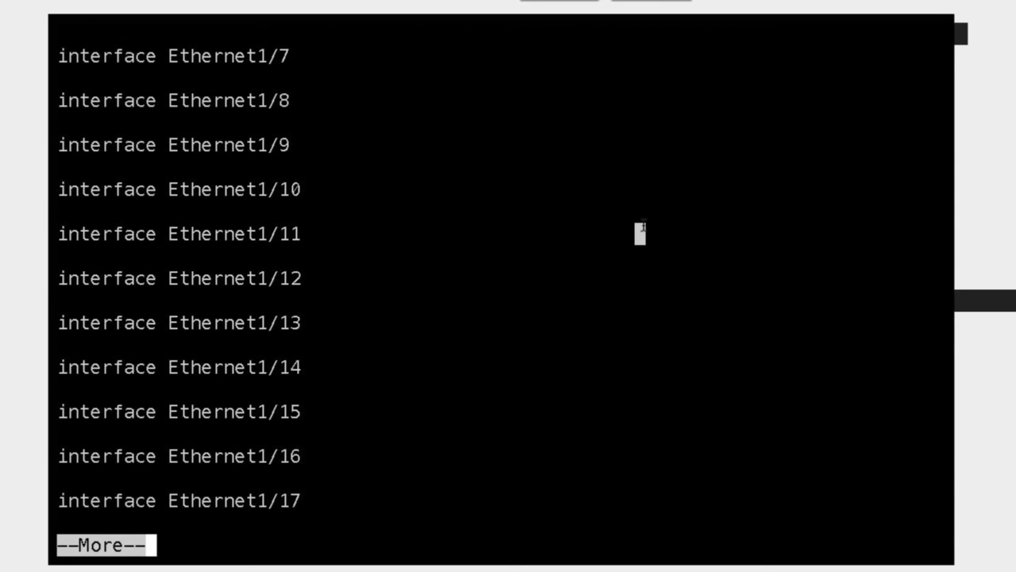
key("space")
key("space")
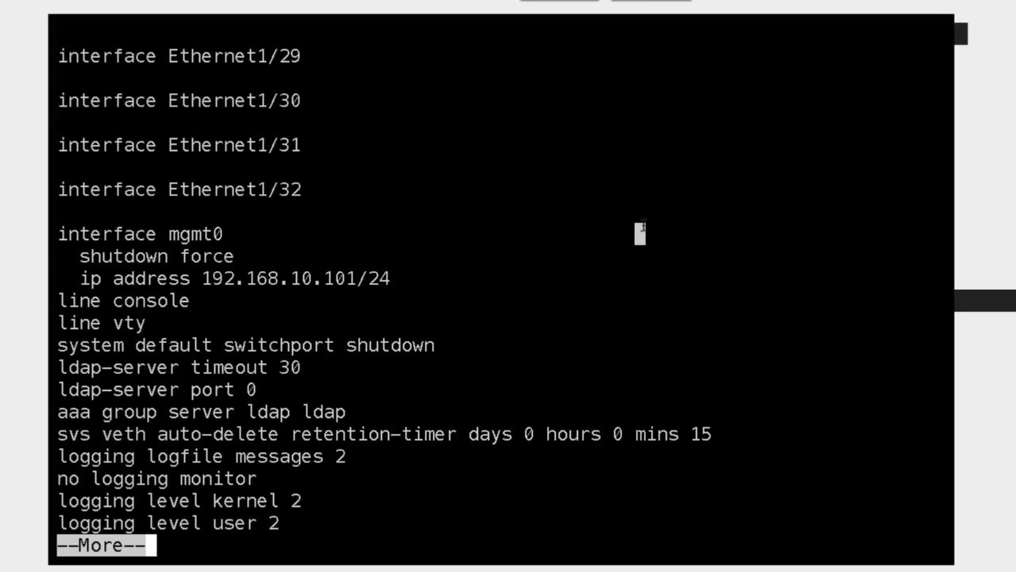
key("space")
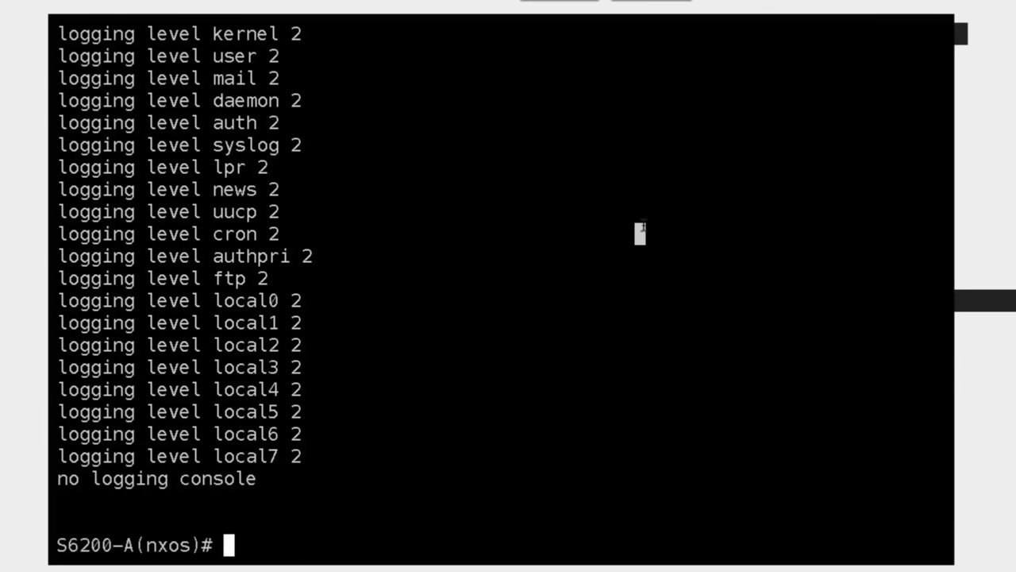
Run 'show int status' and highlight the disabled Eth1/1 and Eth1/2 rows
type("sho")
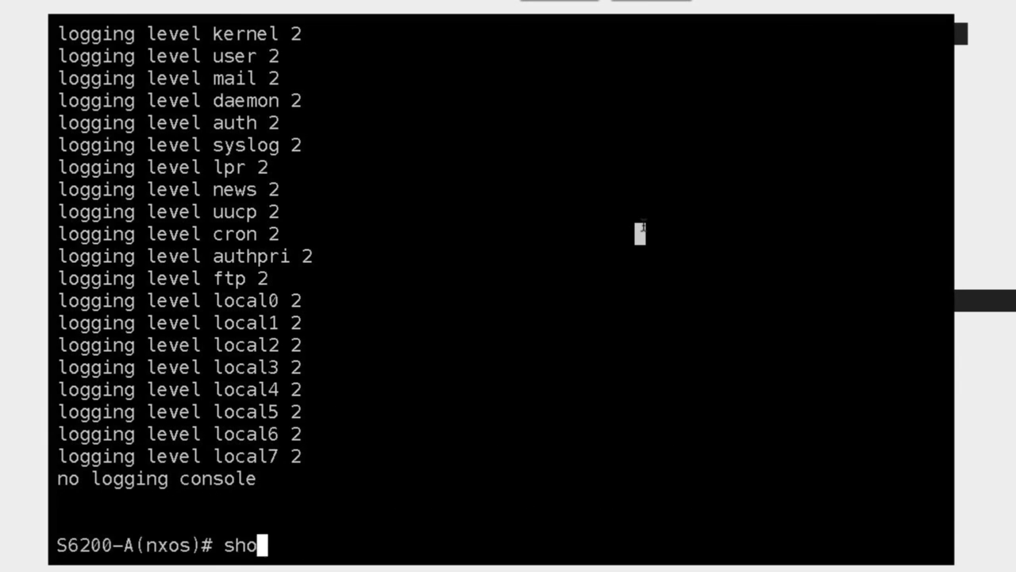
type("w int status")
key("Return")
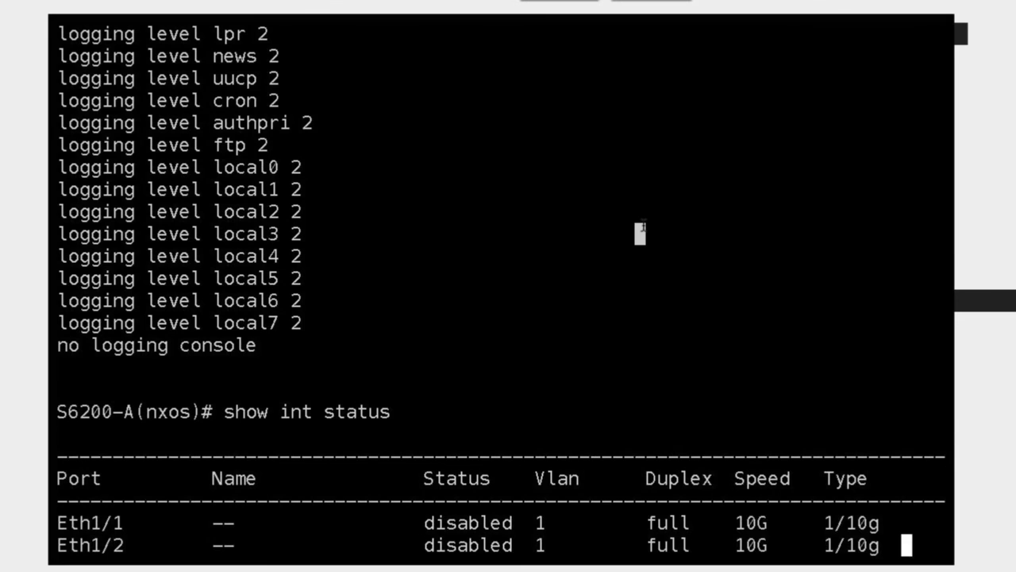
left_click_drag(213, 145, 231, 168)
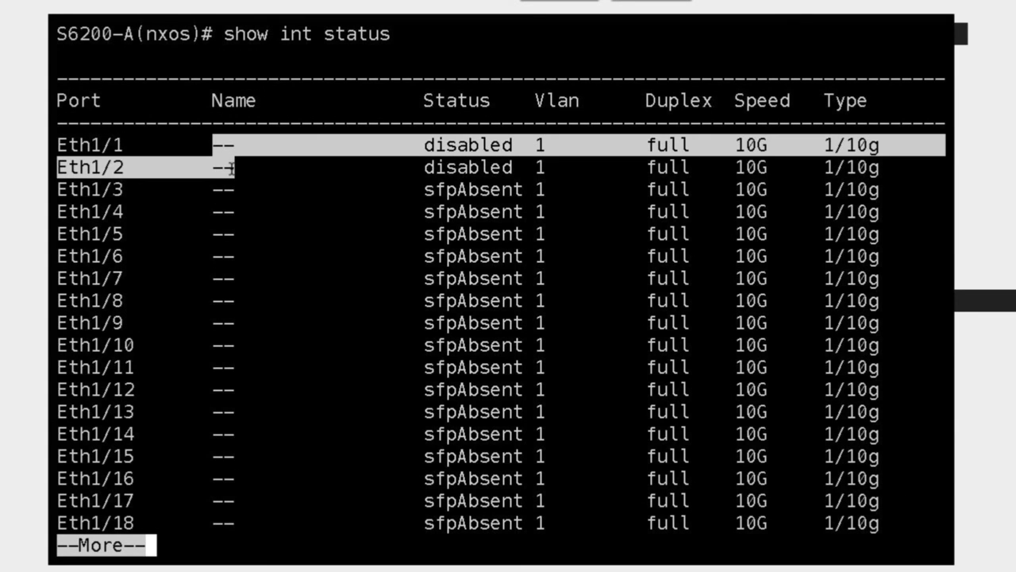